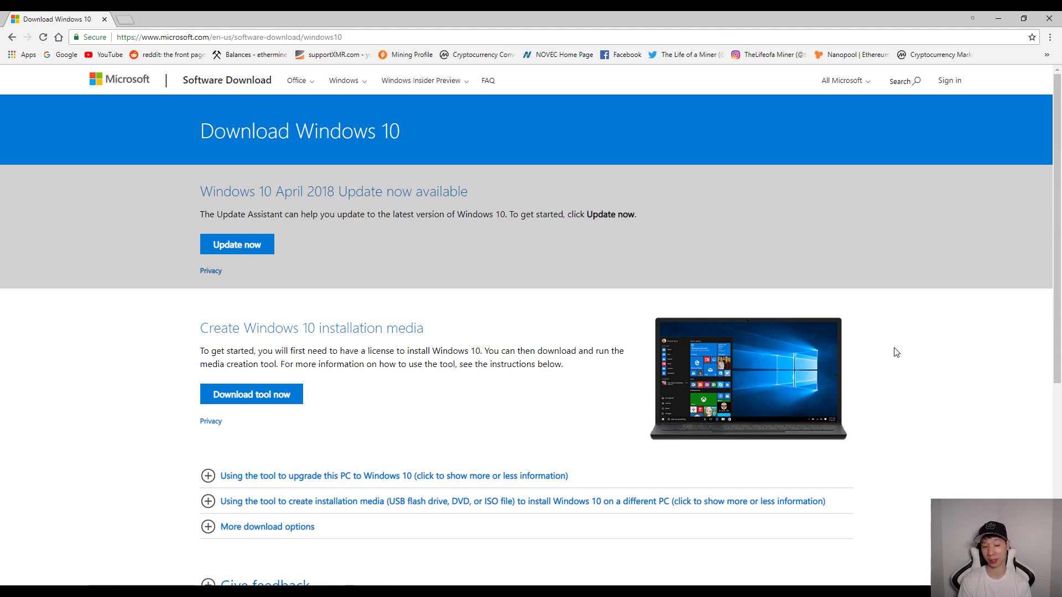
- Switch to the 'Clean Install Windows 10' Word notes, undo the last change, and scroll to the link list
{"action": "key", "text": "alt+Tab"}
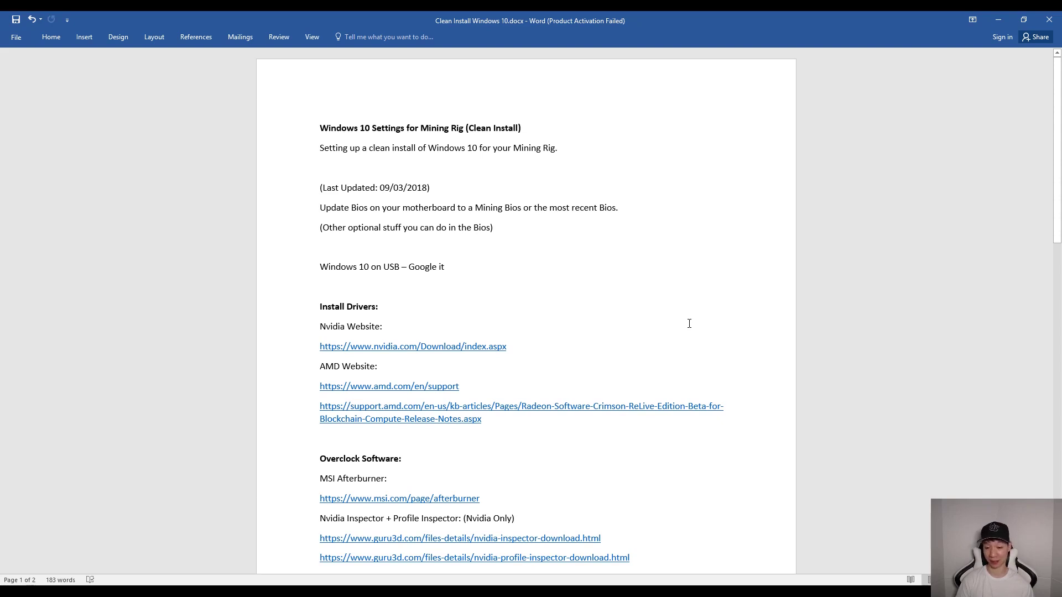
{"action": "key", "text": "ctrl+z"}
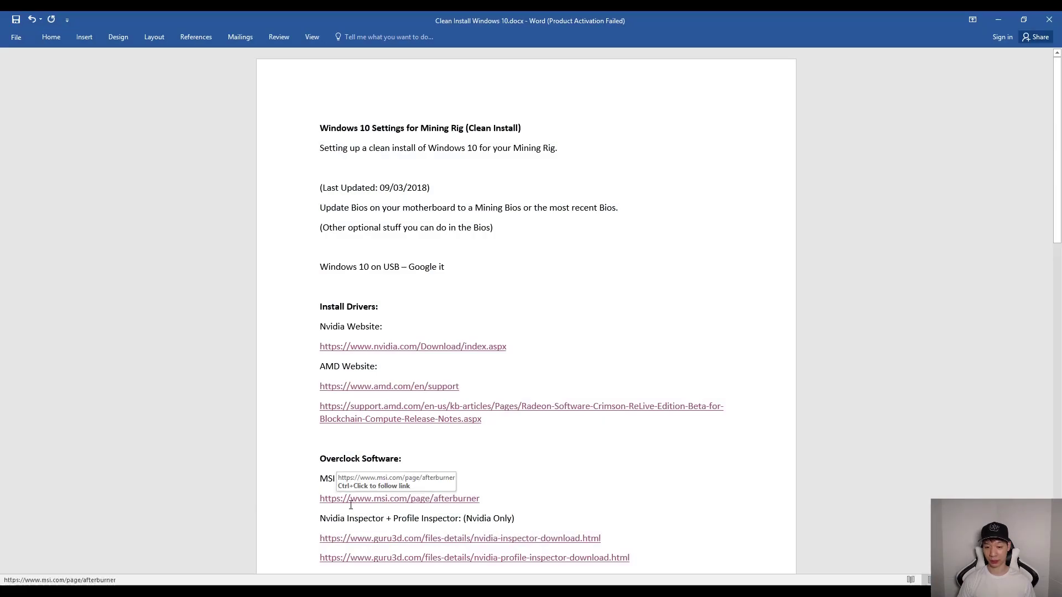
{"action": "scroll", "coordinate": [730, 384], "scroll_direction": "down", "scroll_amount": 1}
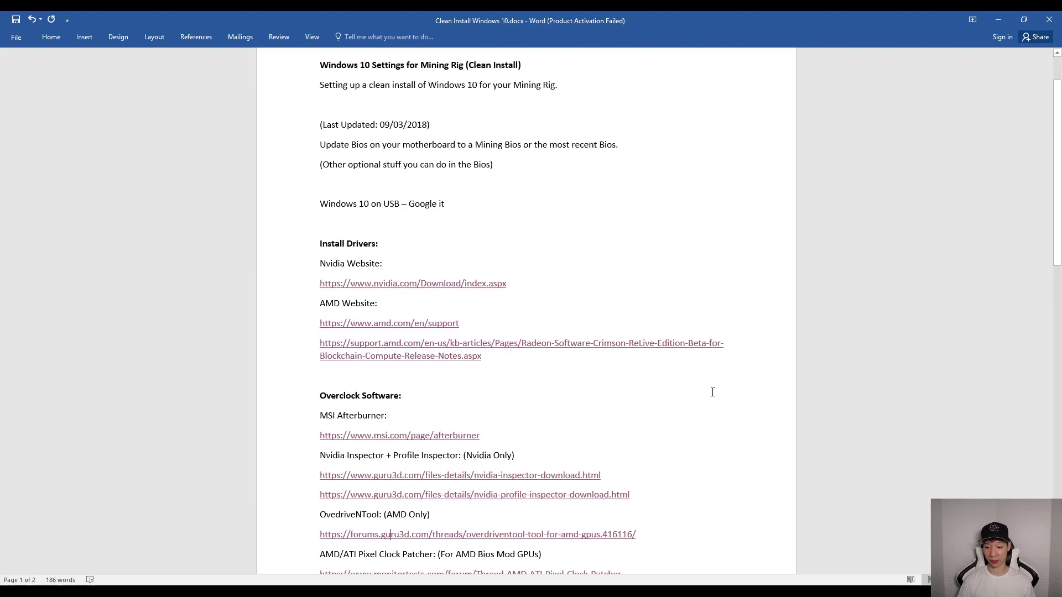
- Open the NVIDIA driver downloads page from the notes' Nvidia link
{"action": "left_click", "coordinate": [405, 289], "text": "ctrl"}
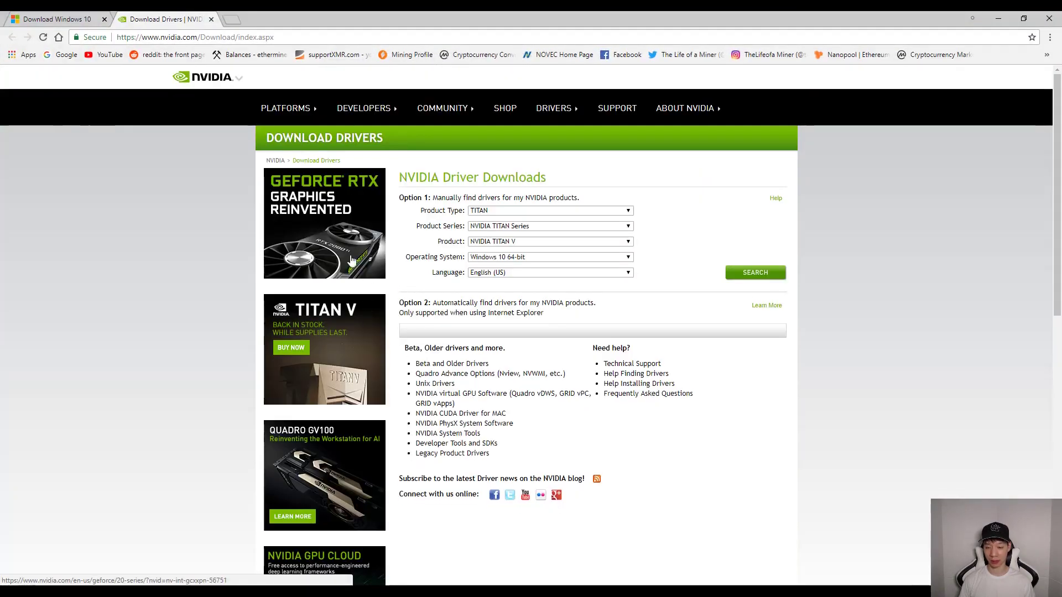
{"action": "left_click", "coordinate": [83, 21]}
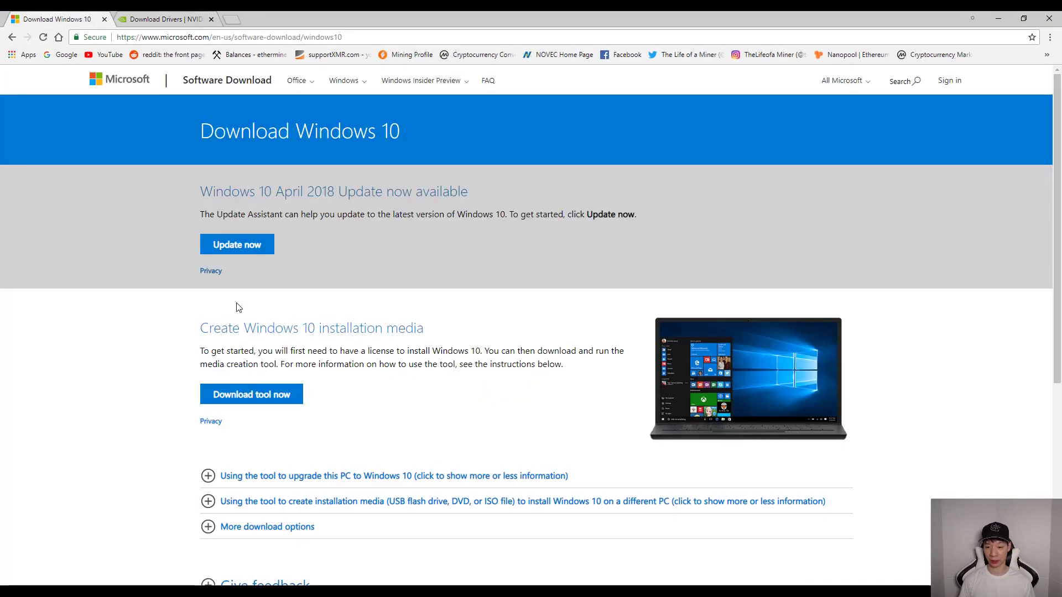
{"action": "left_click", "coordinate": [148, 22]}
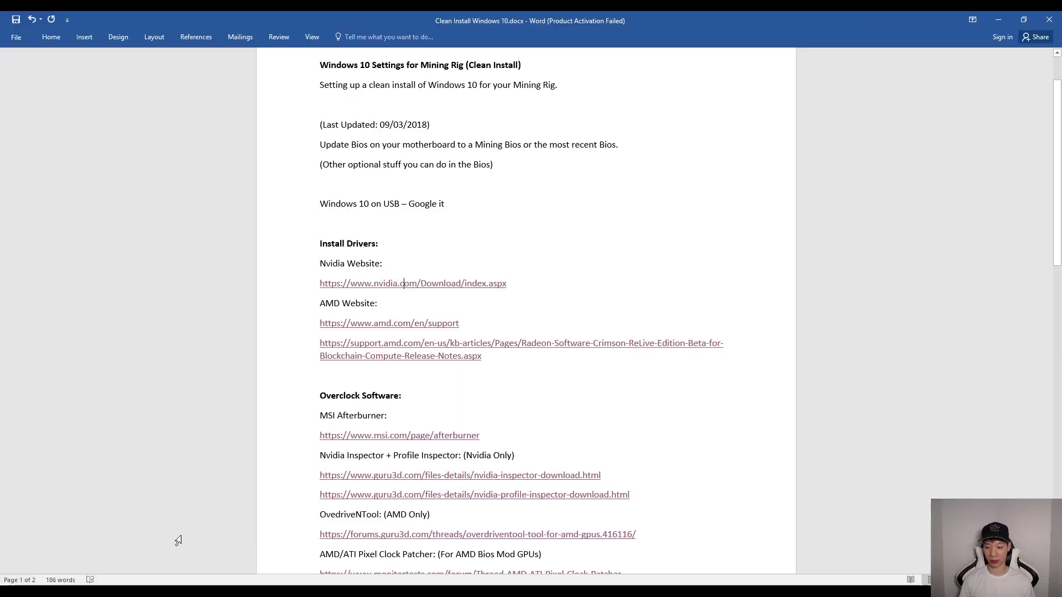
- Open the AMD Drivers and Support and Radeon blockchain release-notes pages from the notes
{"action": "key", "text": "alt+Tab"}
{"action": "scroll", "coordinate": [426, 333], "scroll_direction": "down", "scroll_amount": 1}
{"action": "left_click", "coordinate": [424, 291], "text": "ctrl"}
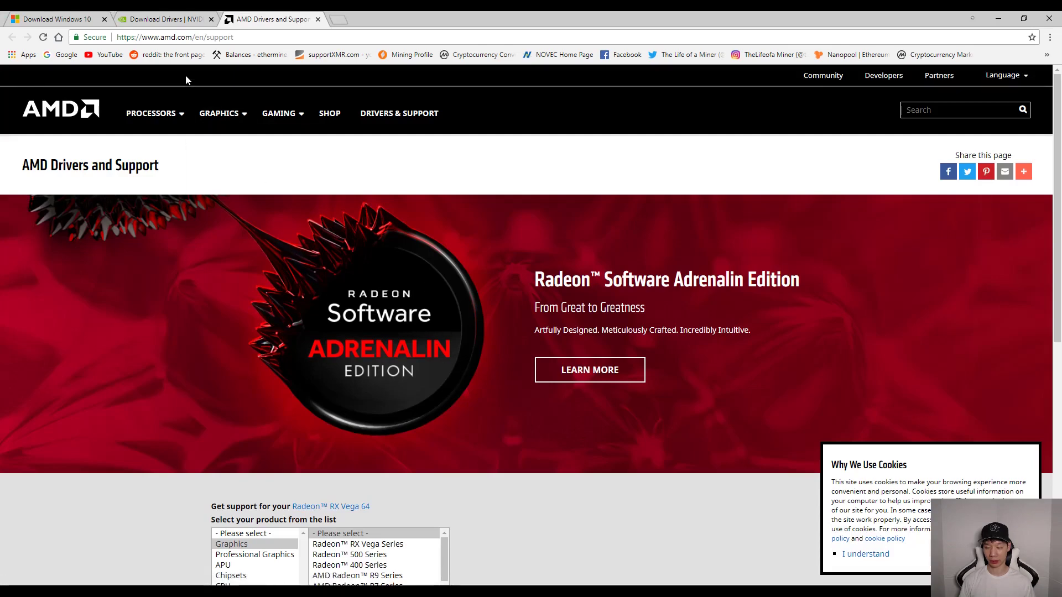
{"action": "key", "text": "alt+Tab"}
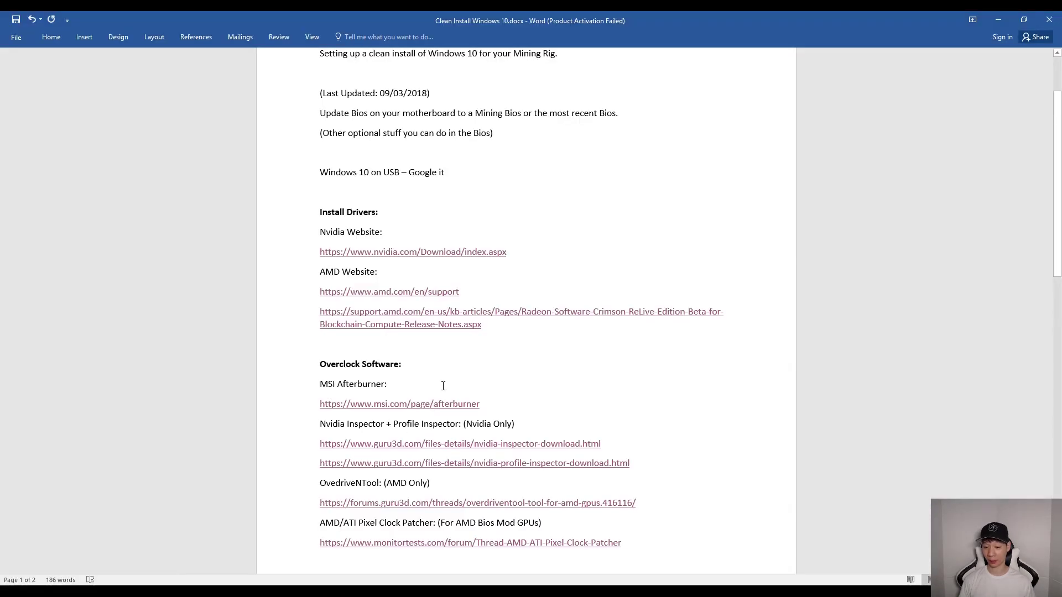
{"action": "left_click", "coordinate": [431, 329], "text": "ctrl"}
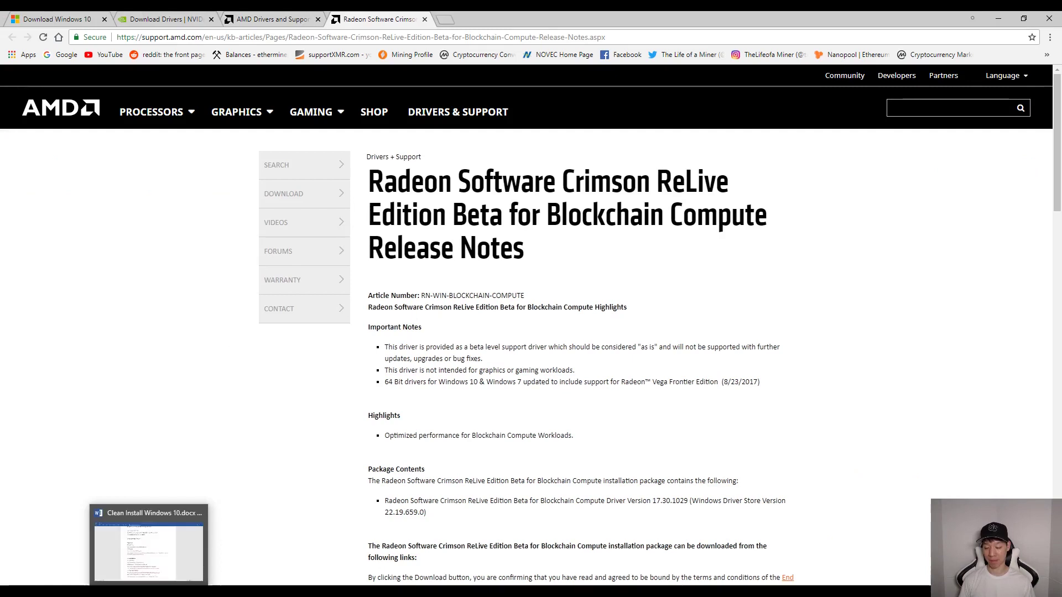
- Open the MSI Afterburner page from the msi.com link in the notes
{"action": "left_click", "coordinate": [160, 591]}
{"action": "scroll", "coordinate": [287, 501], "scroll_direction": "down", "scroll_amount": 2}
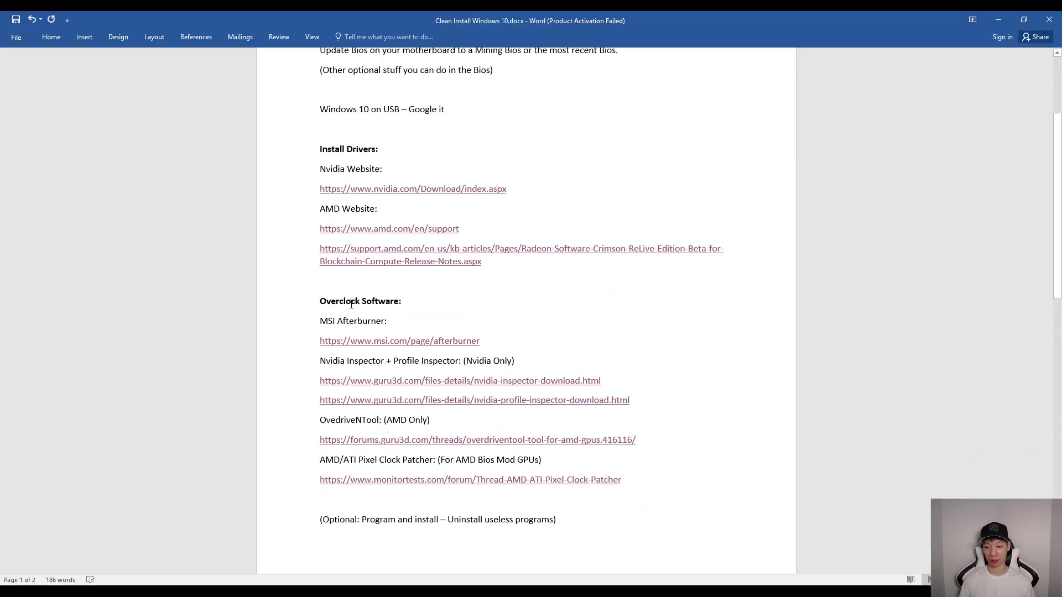
{"action": "scroll", "coordinate": [608, 368], "scroll_direction": "down", "scroll_amount": 3}
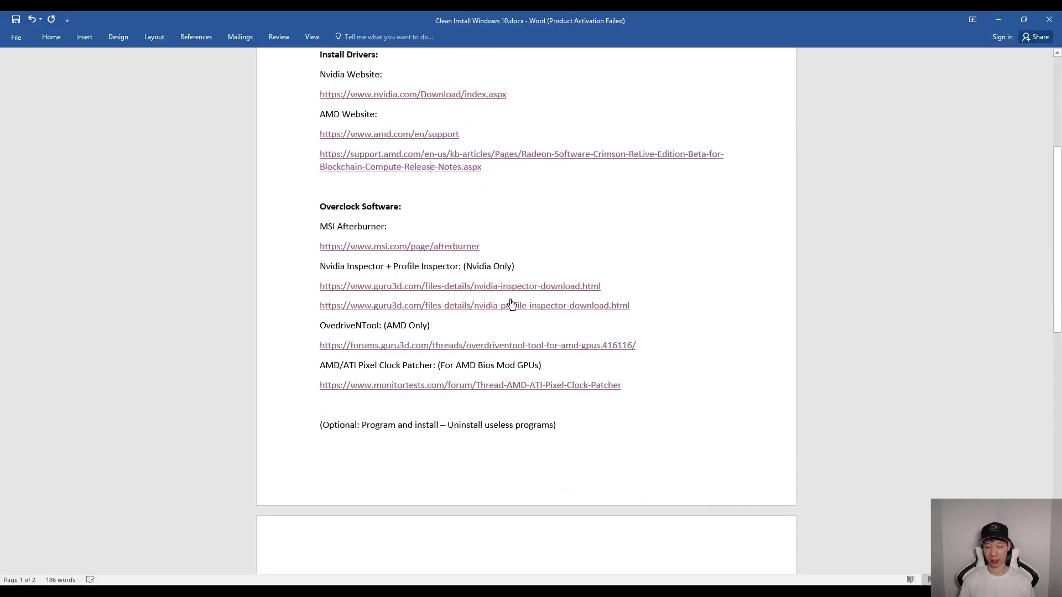
{"action": "left_click", "coordinate": [434, 253], "text": "ctrl"}
{"action": "scroll", "coordinate": [426, 324], "scroll_direction": "down", "scroll_amount": 1}
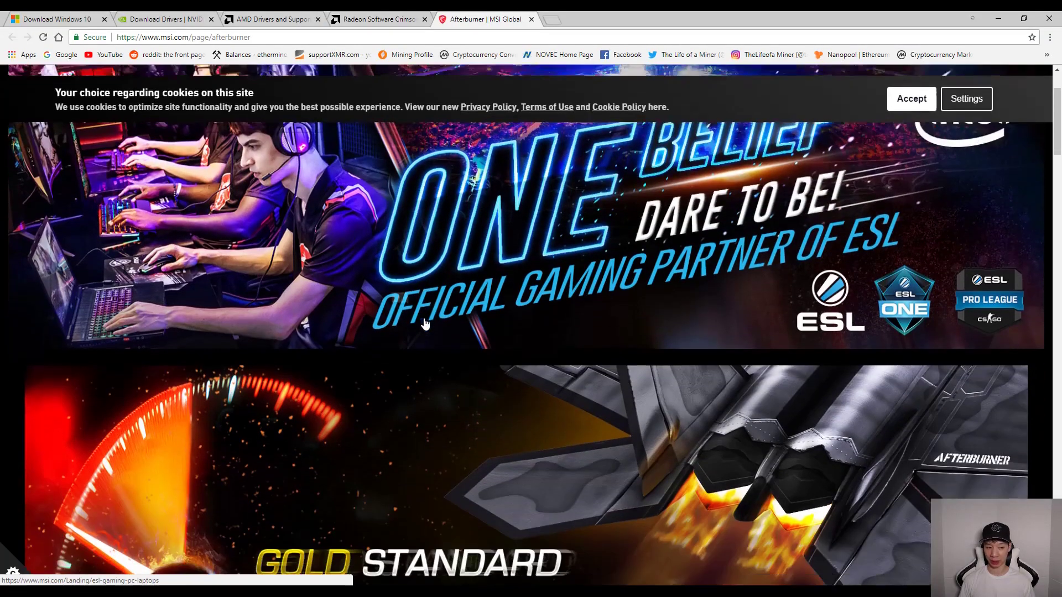
{"action": "scroll", "coordinate": [425, 324], "scroll_direction": "down", "scroll_amount": 3}
{"action": "scroll", "coordinate": [424, 318], "scroll_direction": "up", "scroll_amount": 5}
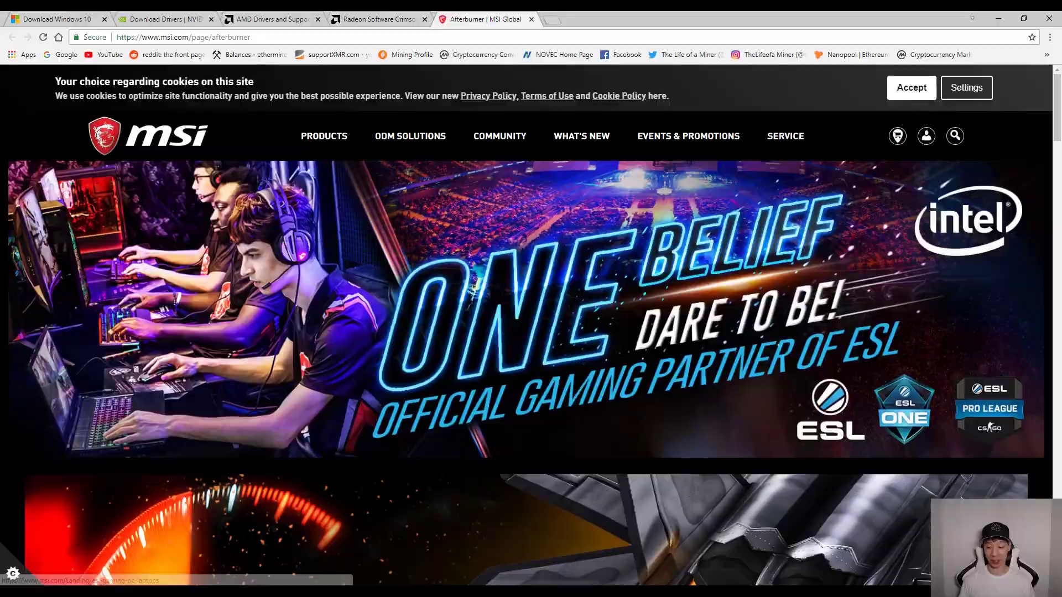
- Open the AMD/ATI Pixel Clock Patcher page from the monitortests.com link, then return to Word
{"action": "key", "text": "alt+Tab"}
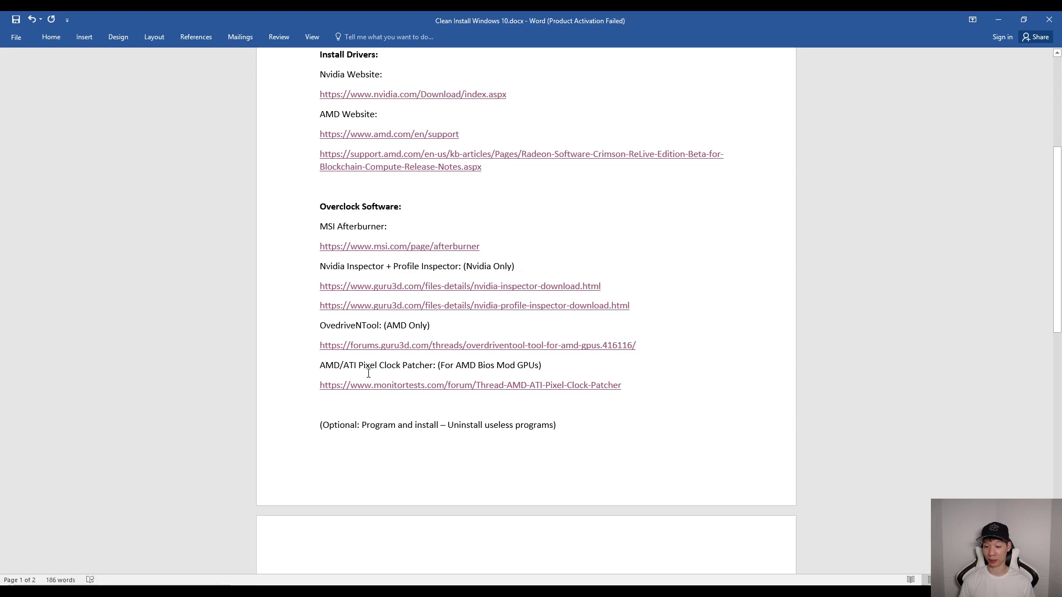
{"action": "scroll", "coordinate": [491, 302], "scroll_direction": "down", "scroll_amount": 1}
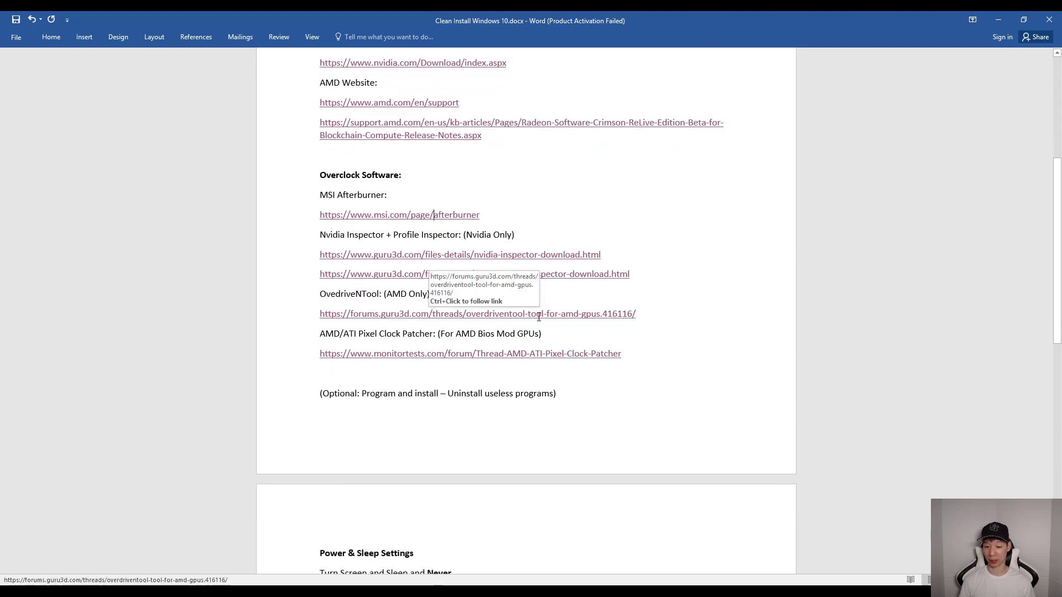
{"action": "scroll", "coordinate": [539, 317], "scroll_direction": "down", "scroll_amount": 2}
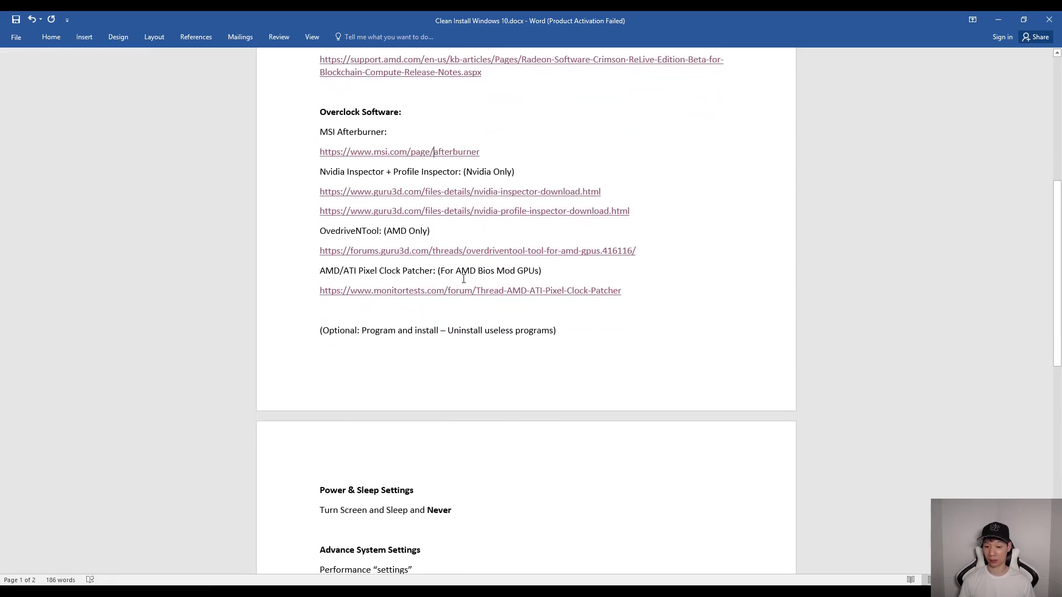
{"action": "left_click", "coordinate": [424, 292], "text": "ctrl"}
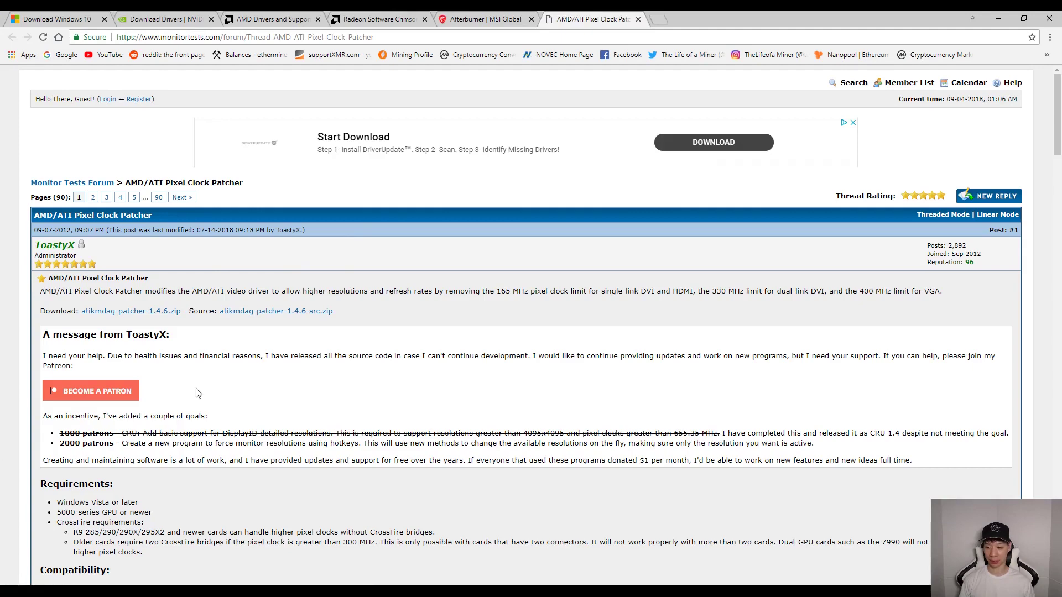
{"action": "key", "text": "alt+Tab"}
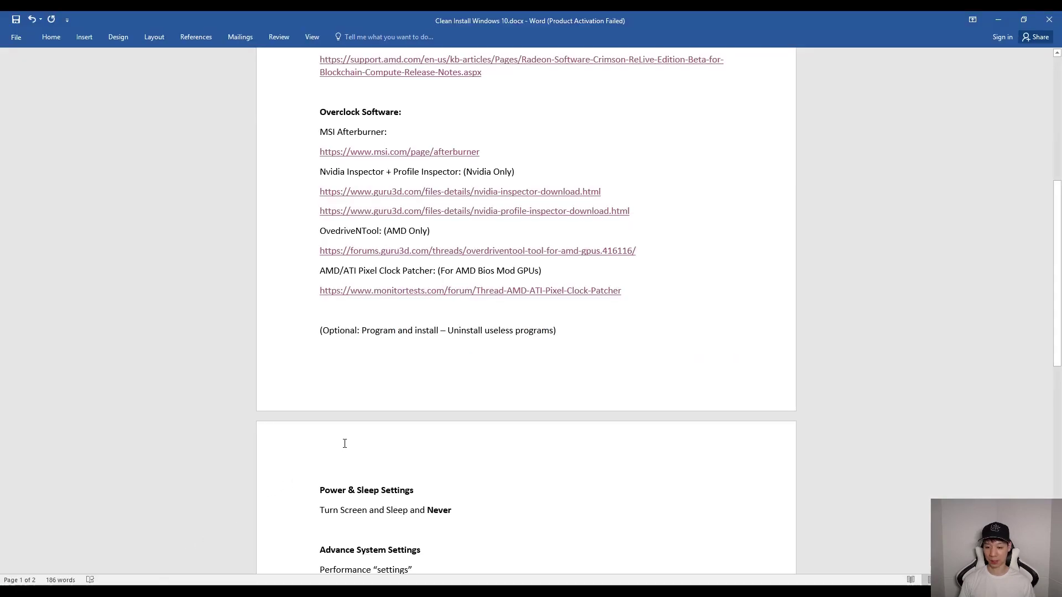
{"action": "scroll", "coordinate": [351, 441], "scroll_direction": "up", "scroll_amount": 1}
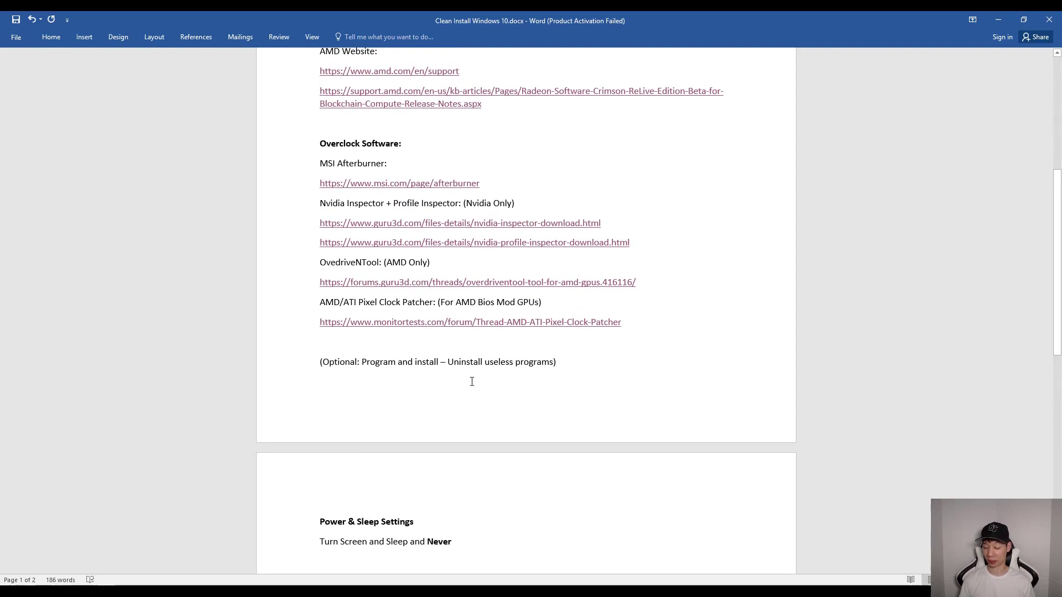
- Review the installed apps in Add or remove programs via an 'un' search, then close Settings
{"action": "left_click", "coordinate": [164, 585]}
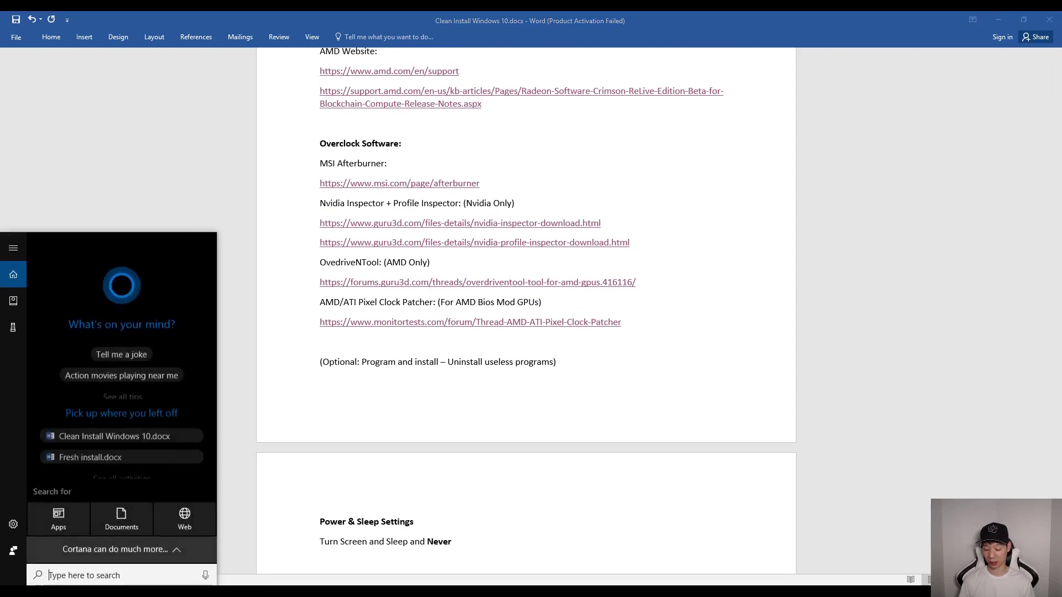
{"action": "type", "text": "un"}
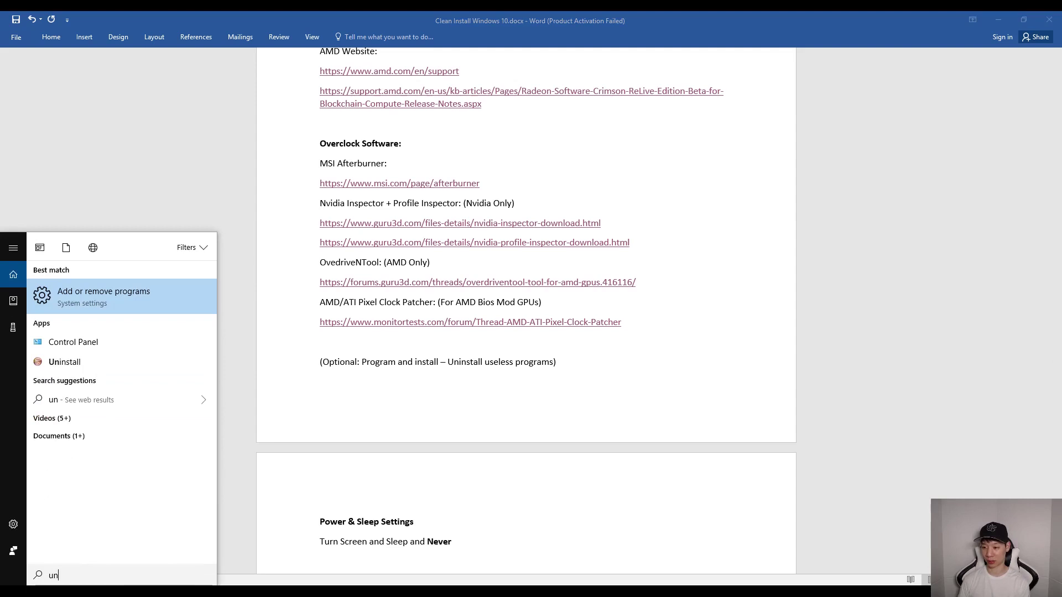
{"action": "type", "text": "s"}
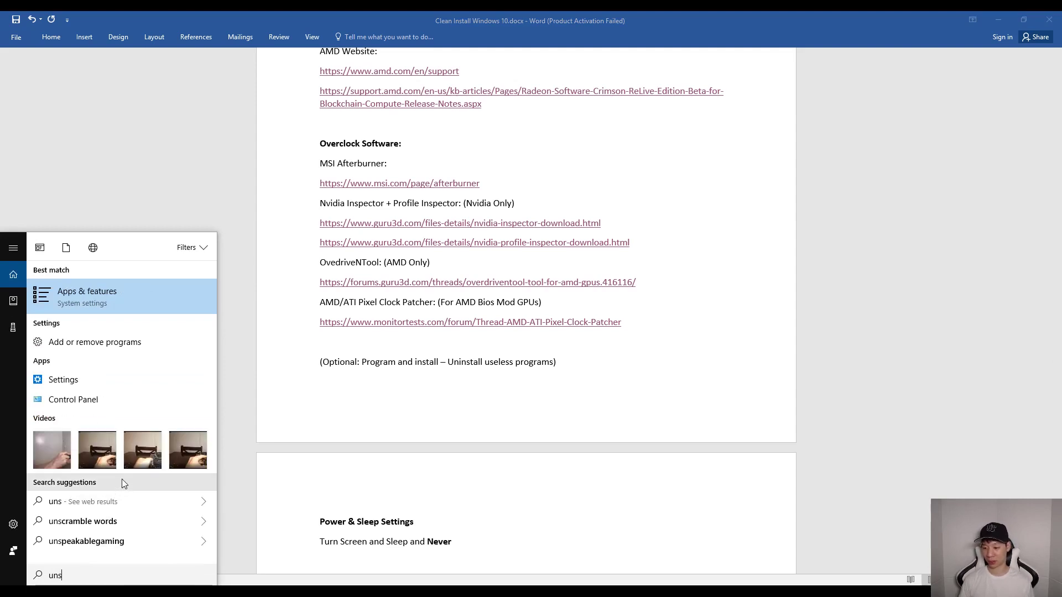
{"action": "key", "text": "BackSpace"}
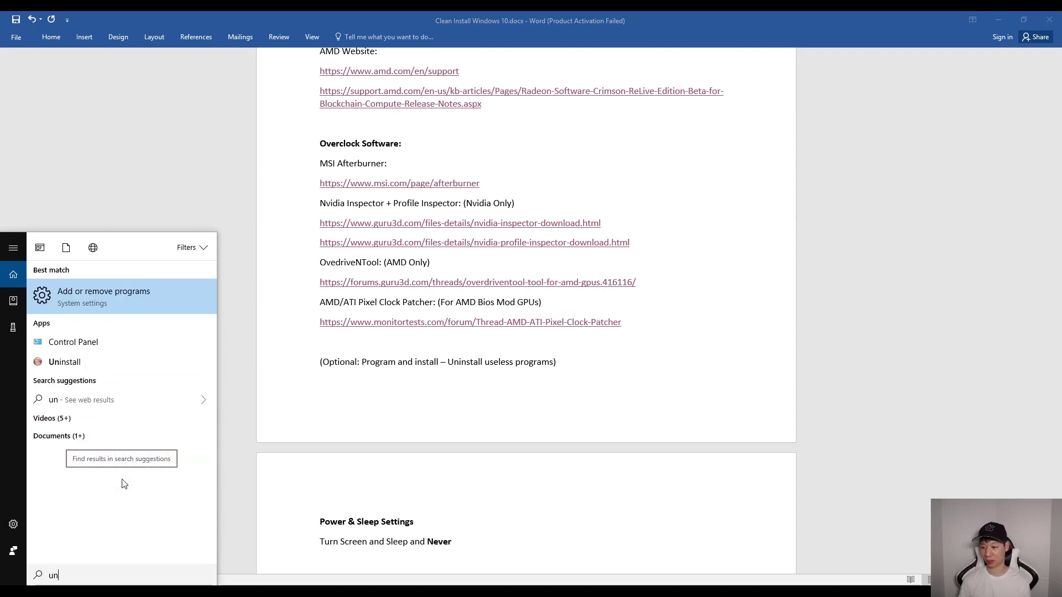
{"action": "left_click", "coordinate": [122, 297]}
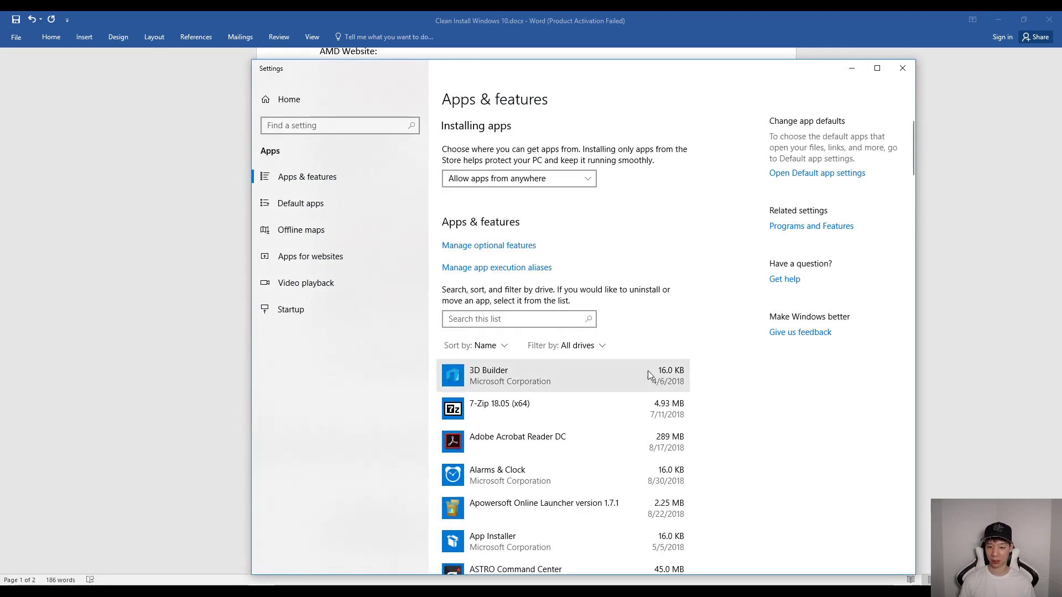
{"action": "scroll", "coordinate": [648, 375], "scroll_direction": "down", "scroll_amount": 3}
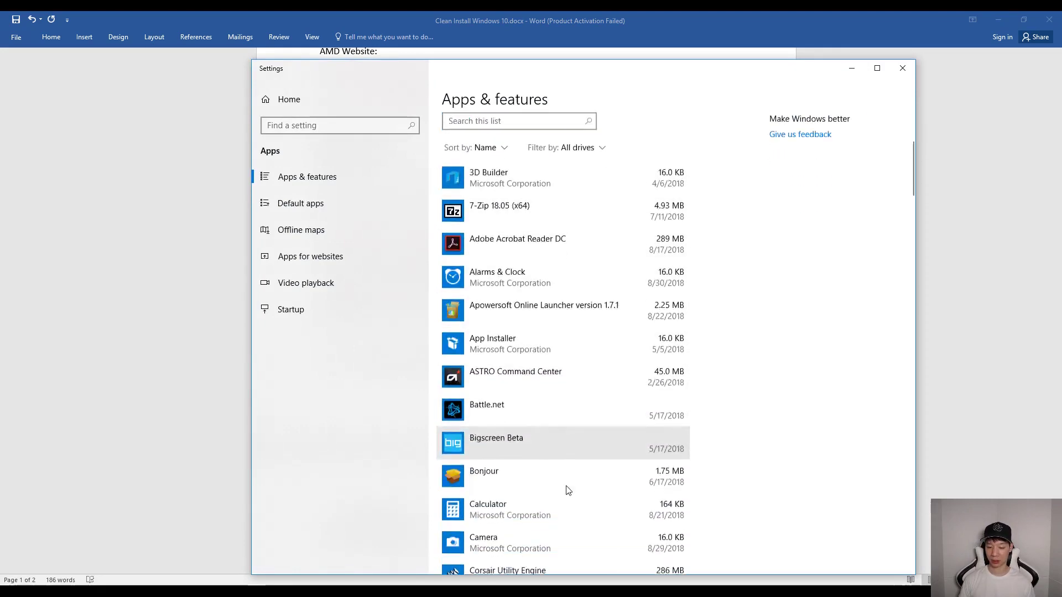
{"action": "scroll", "coordinate": [568, 491], "scroll_direction": "down", "scroll_amount": 10}
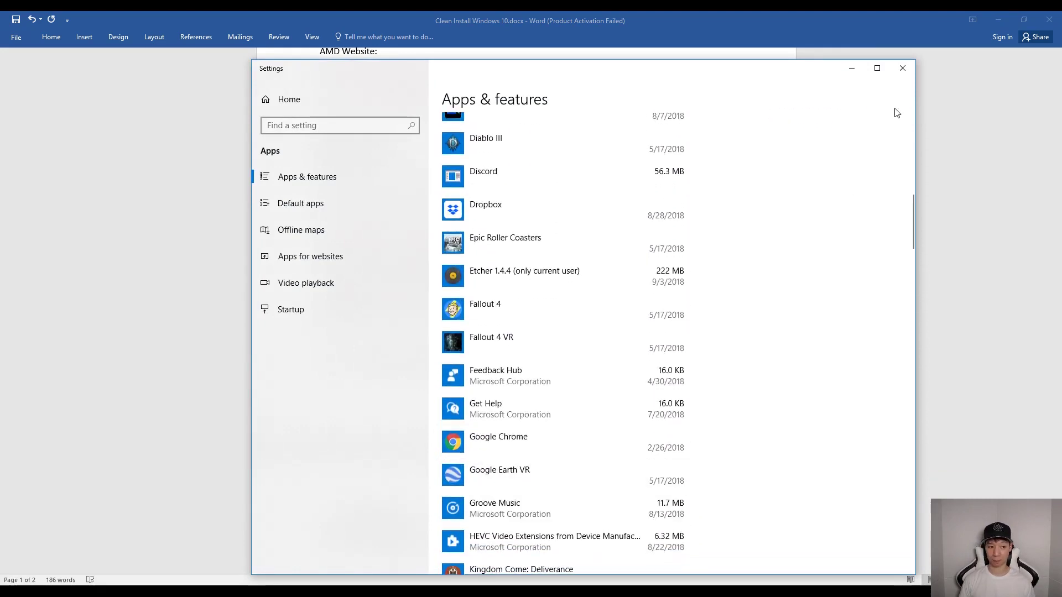
{"action": "left_click", "coordinate": [903, 68]}
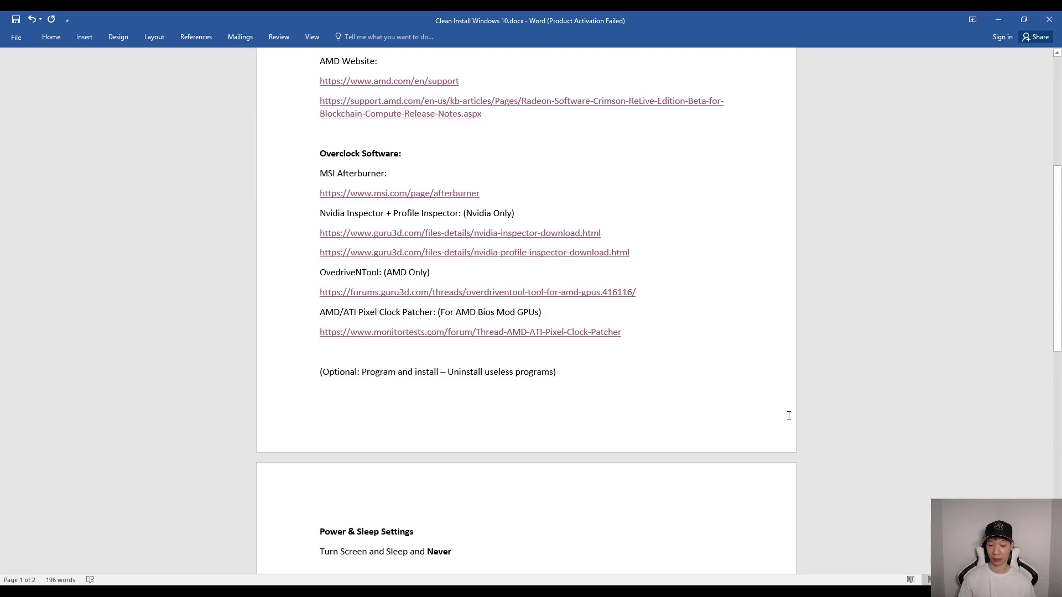
- Set Power & sleep screen turn-off when plugged in to Never, then close Settings
{"action": "scroll", "coordinate": [789, 420], "scroll_direction": "down", "scroll_amount": 5}
{"action": "scroll", "coordinate": [789, 416], "scroll_direction": "down", "scroll_amount": 3}
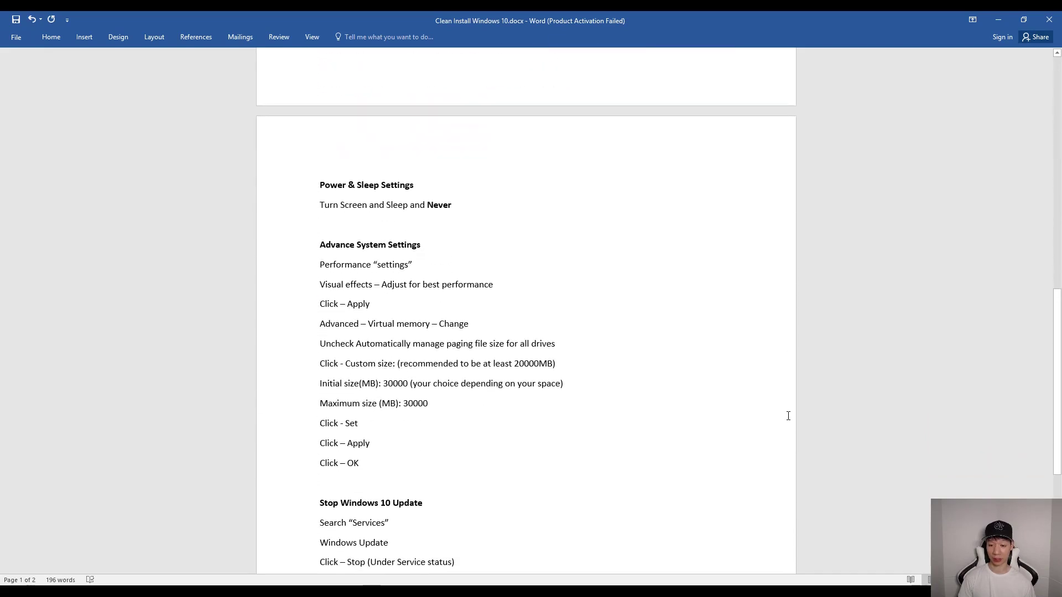
{"action": "scroll", "coordinate": [788, 416], "scroll_direction": "down", "scroll_amount": 1}
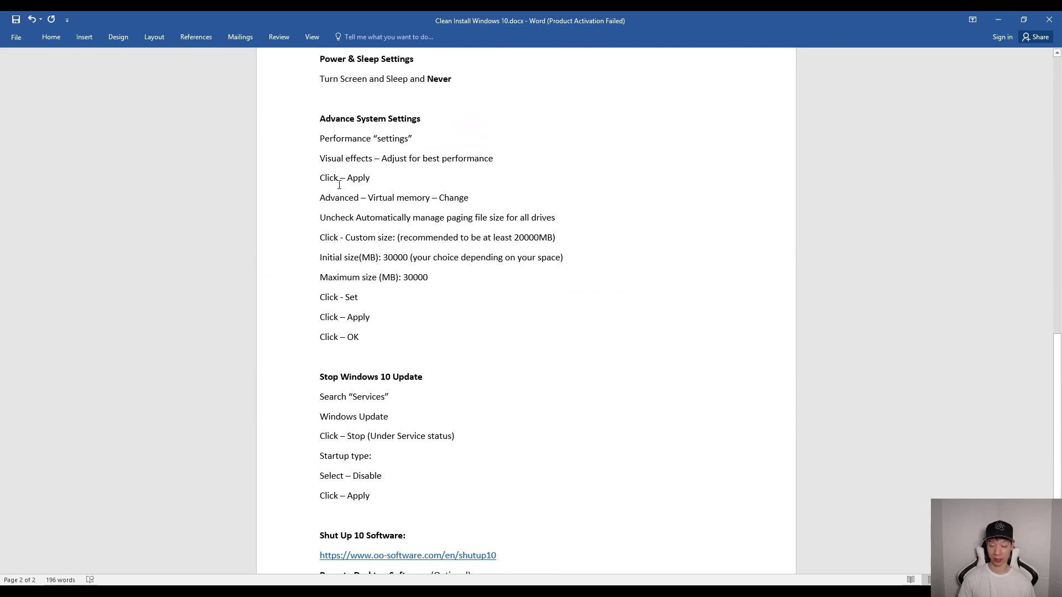
{"action": "left_click", "coordinate": [41, 591]}
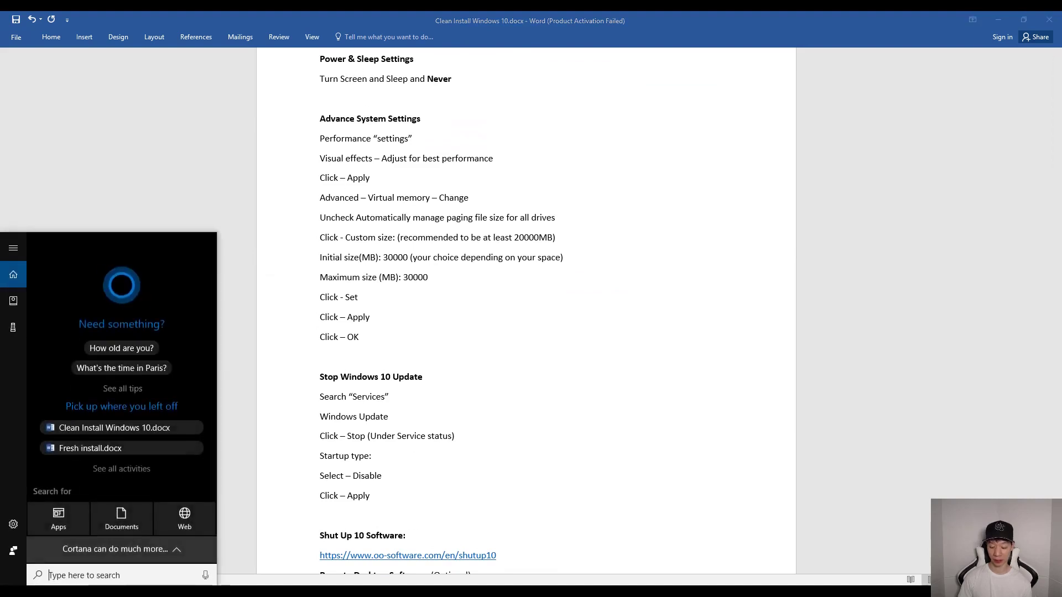
{"action": "type", "text": "power"}
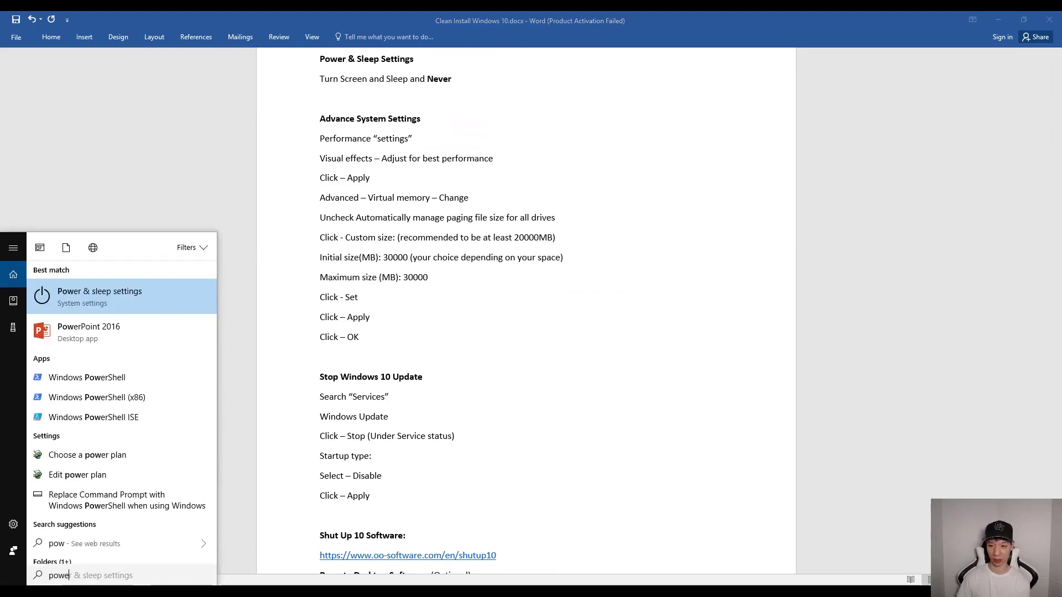
{"action": "type", "text": " a"}
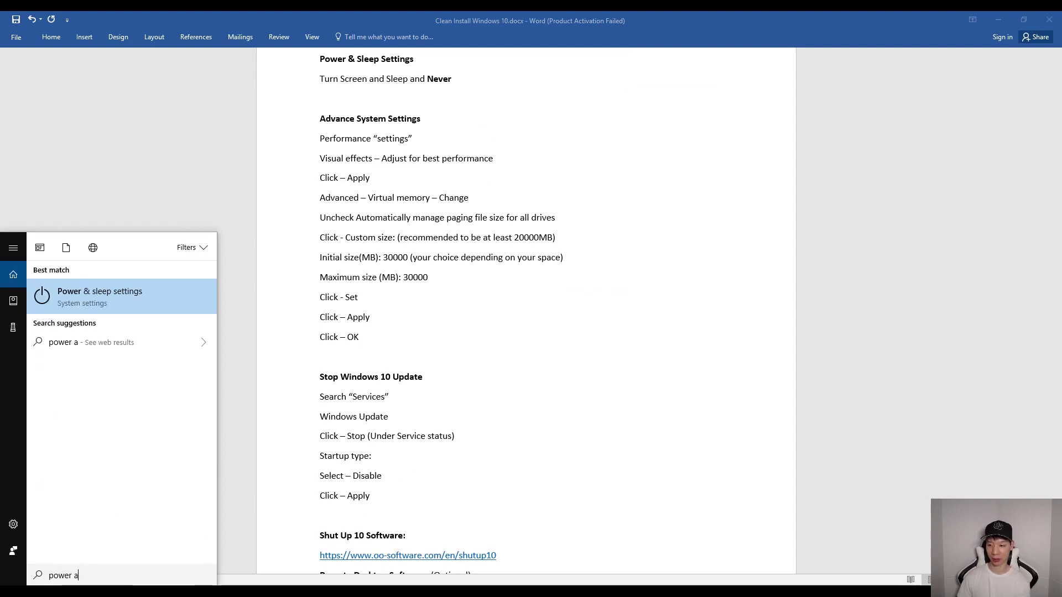
{"action": "type", "text": "nd"}
{"action": "left_click", "coordinate": [108, 296]}
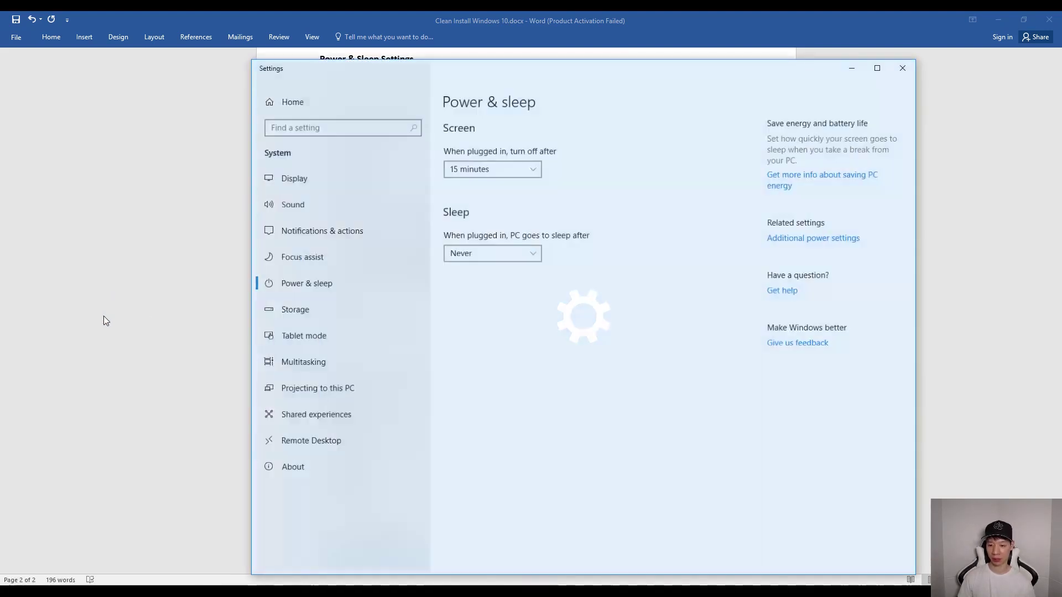
{"action": "left_click", "coordinate": [532, 170]}
{"action": "scroll", "coordinate": [476, 229], "scroll_direction": "down", "scroll_amount": 2}
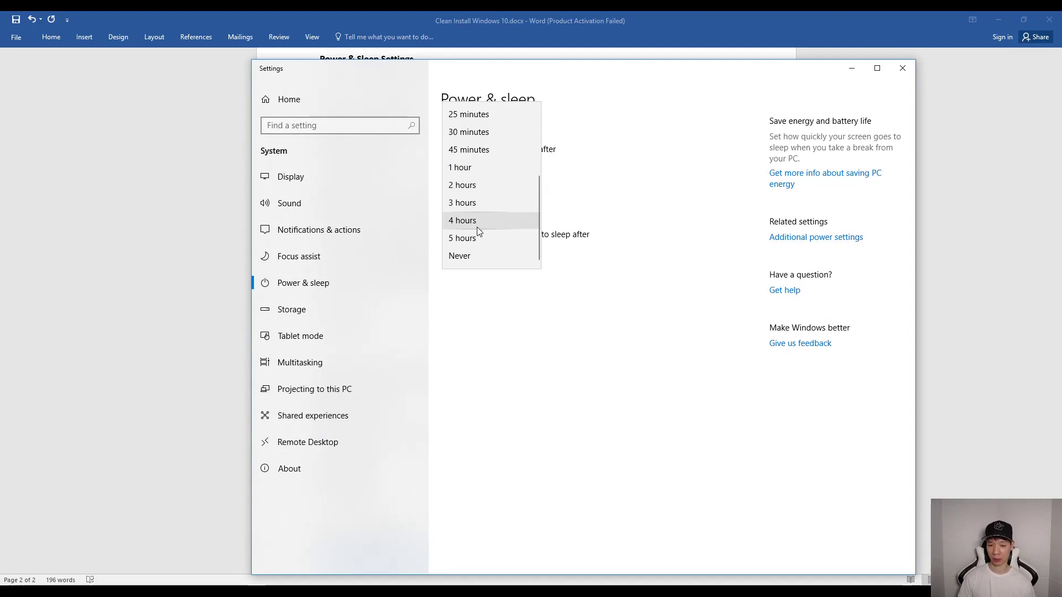
{"action": "left_click", "coordinate": [479, 258]}
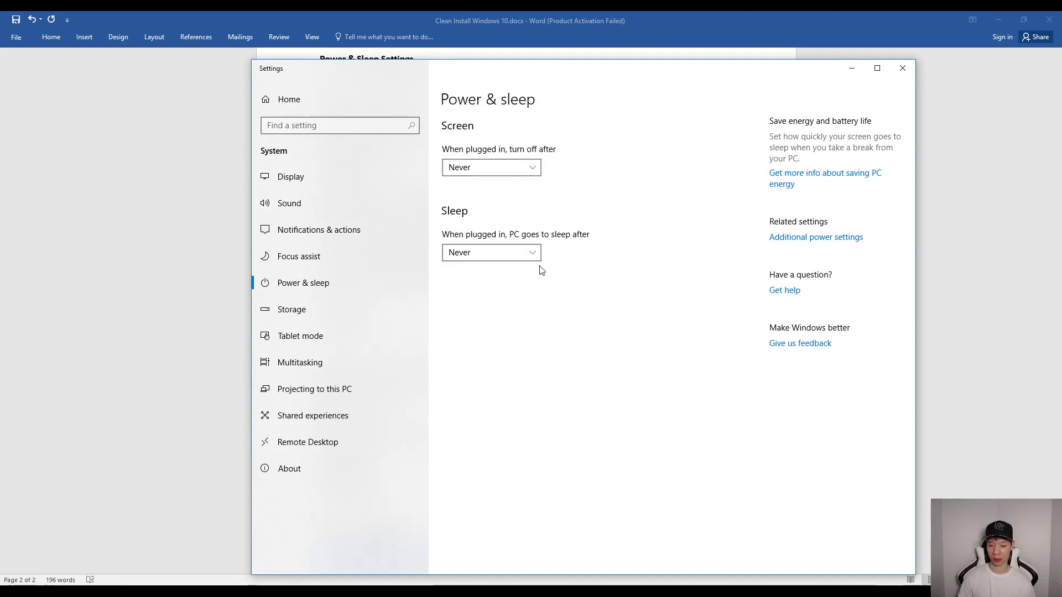
{"action": "left_click", "coordinate": [902, 68]}
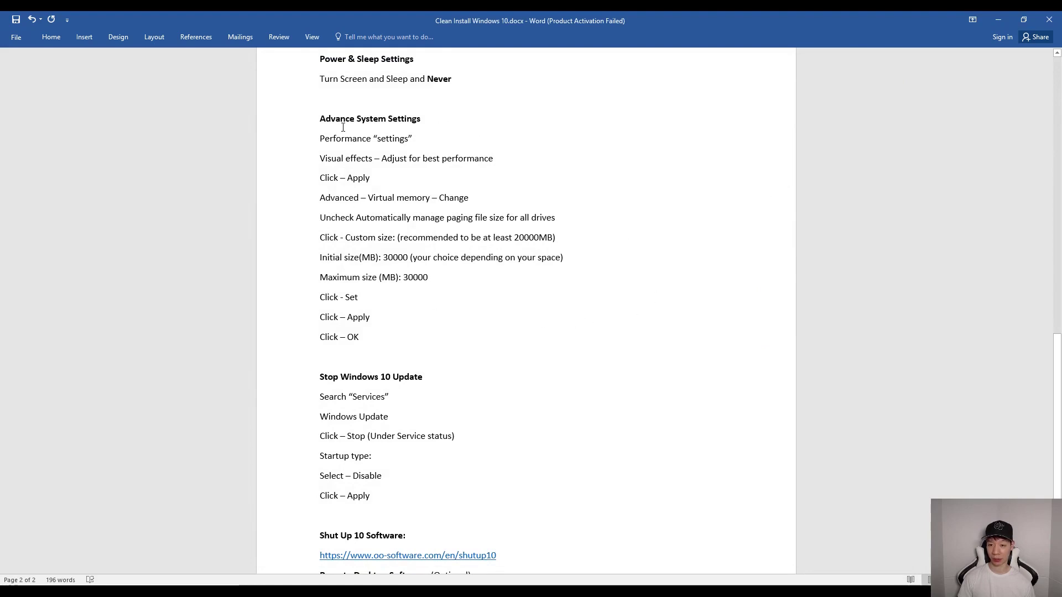
- Open System Properties via an 'advance' search and move it beside the notes
{"action": "left_click", "coordinate": [83, 592]}
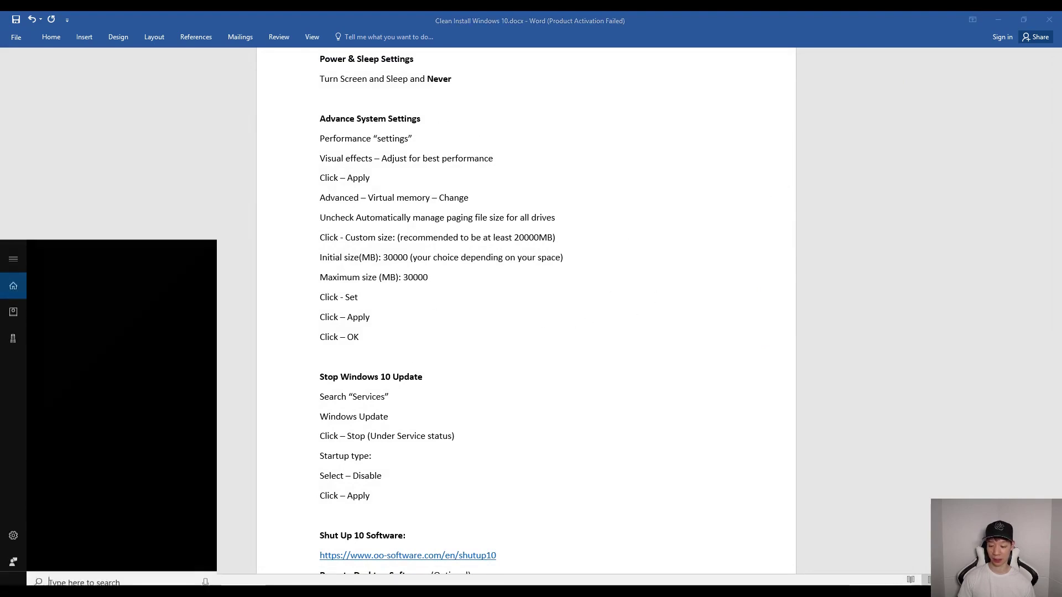
{"action": "type", "text": "advance"}
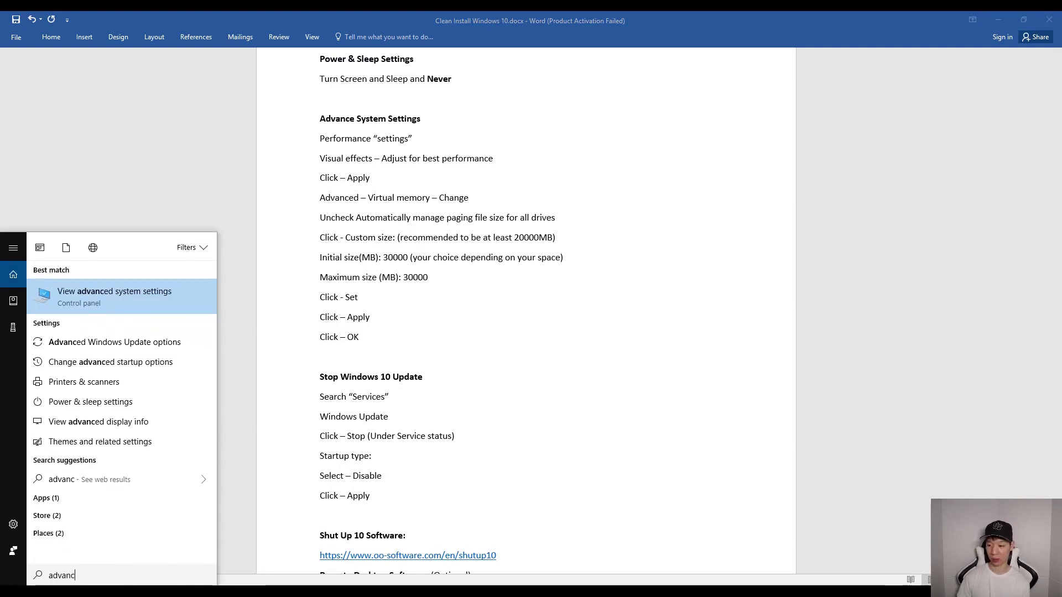
{"action": "left_click", "coordinate": [161, 294]}
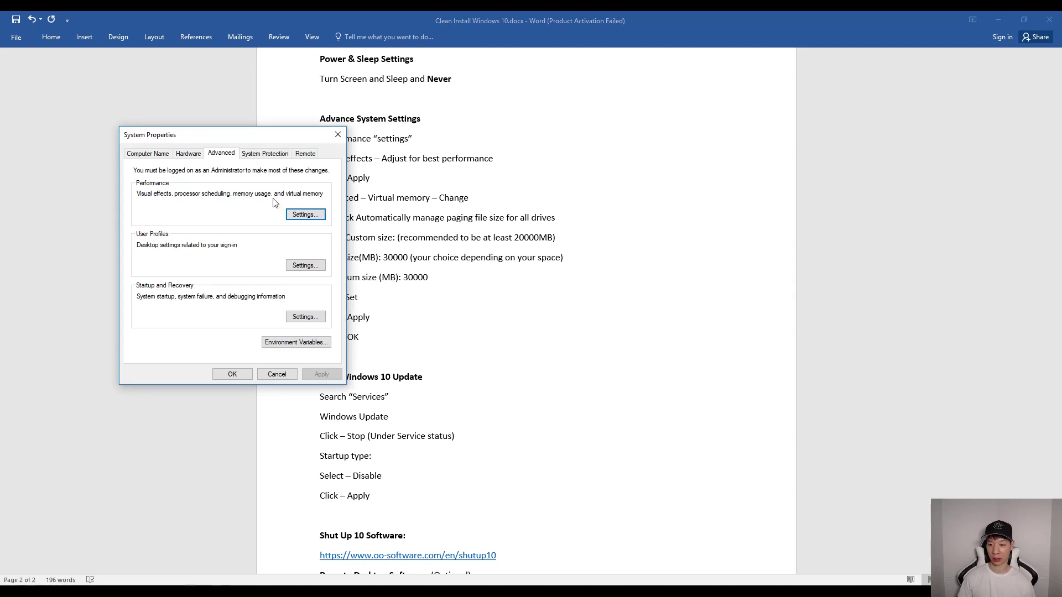
{"action": "left_click_drag", "start_coordinate": [251, 137], "coordinate": [820, 83]}
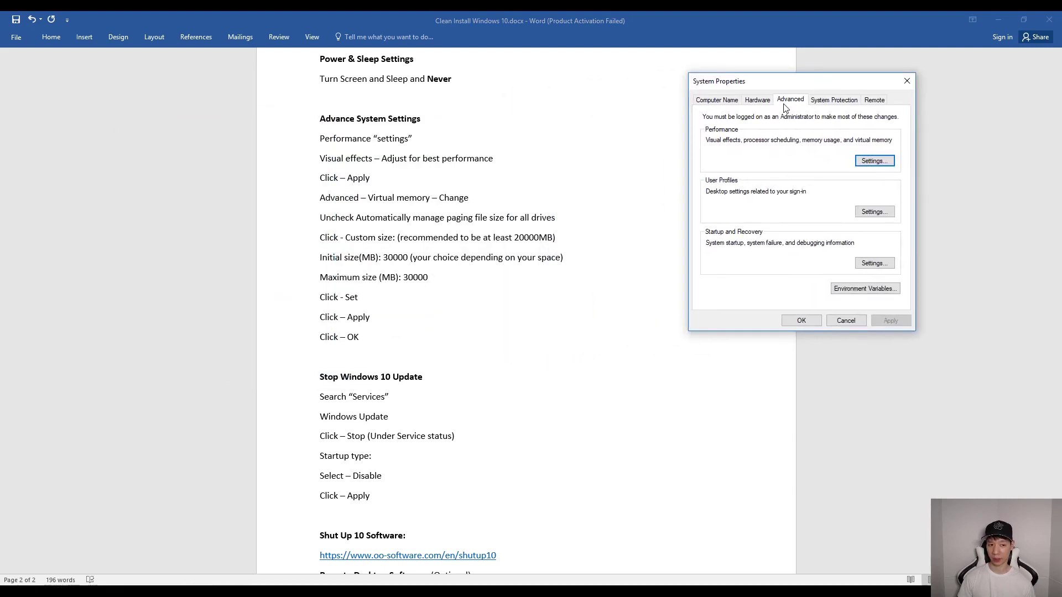
- Apply 'Adjust for best performance' in Performance Options and show its Advanced tab
{"action": "left_click", "coordinate": [874, 162]}
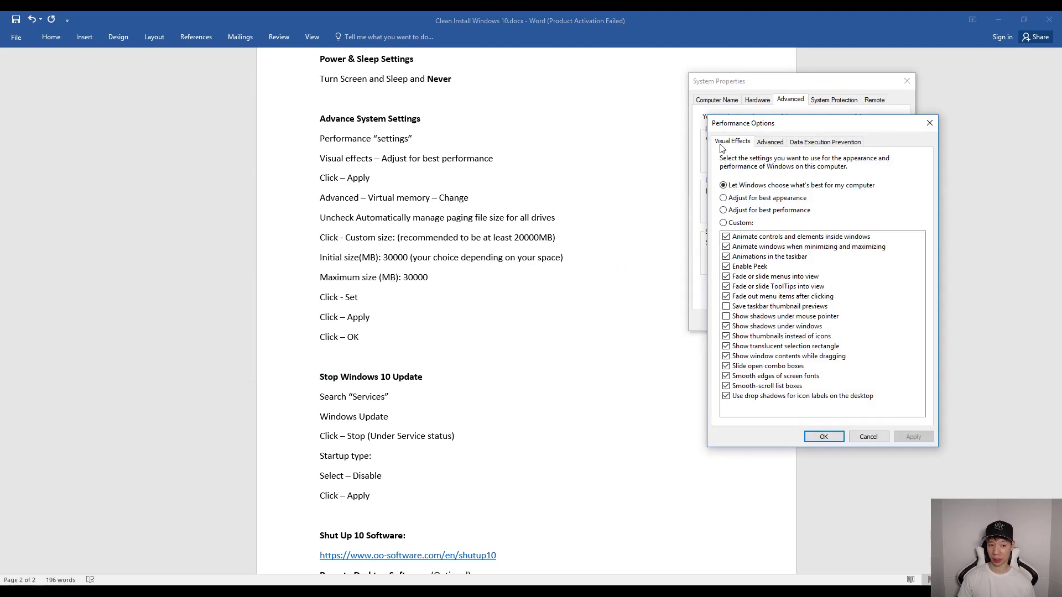
{"action": "left_click", "coordinate": [725, 211]}
{"action": "left_click", "coordinate": [898, 436]}
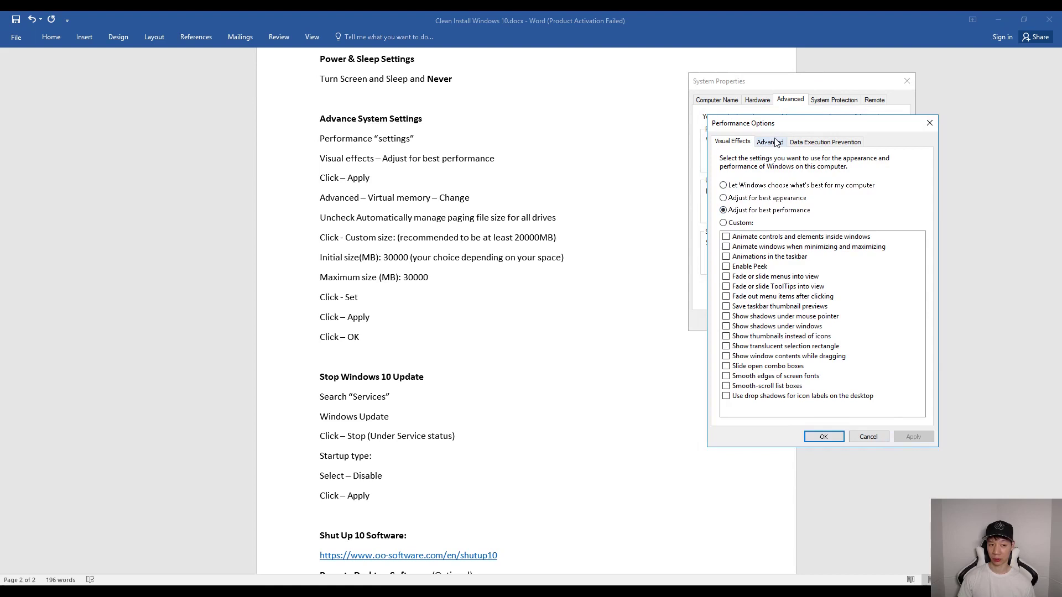
{"action": "left_click", "coordinate": [771, 143]}
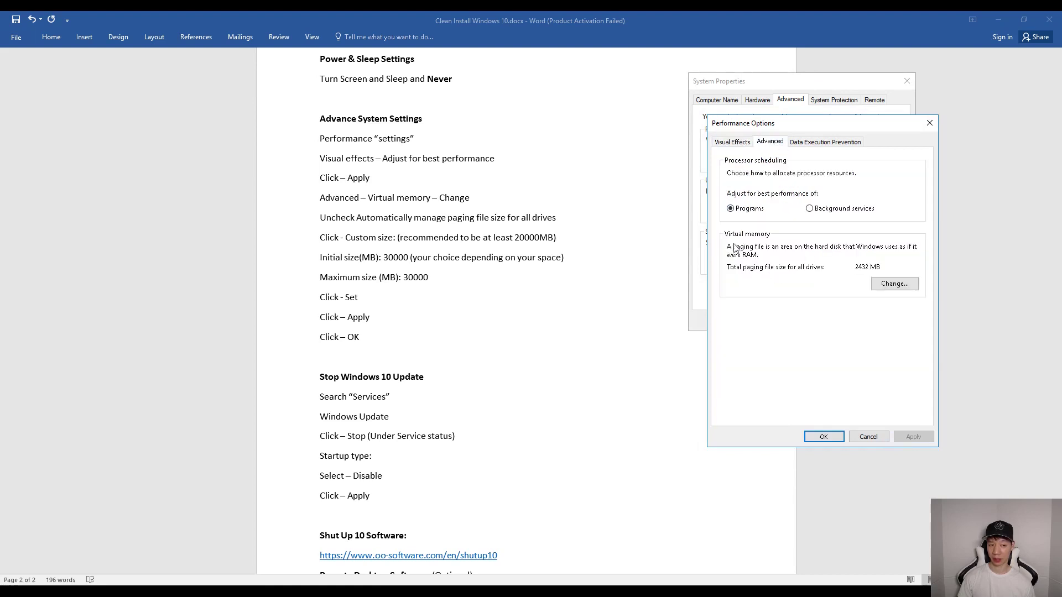
- Give drive C a custom 30000 MB initial and maximum paging file, then OK all dialogs
{"action": "left_click", "coordinate": [905, 286]}
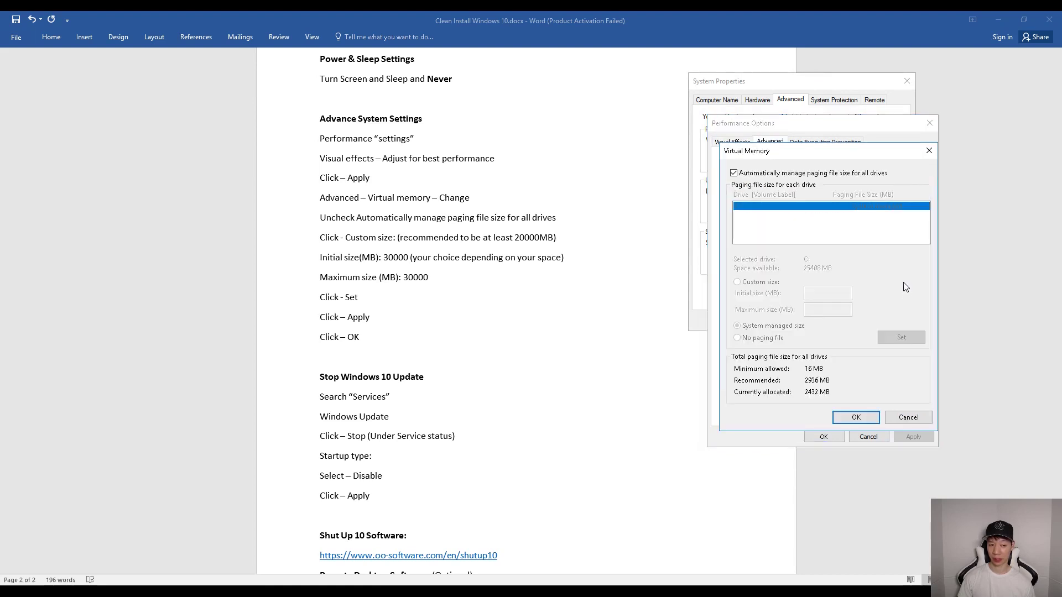
{"action": "left_click", "coordinate": [734, 173]}
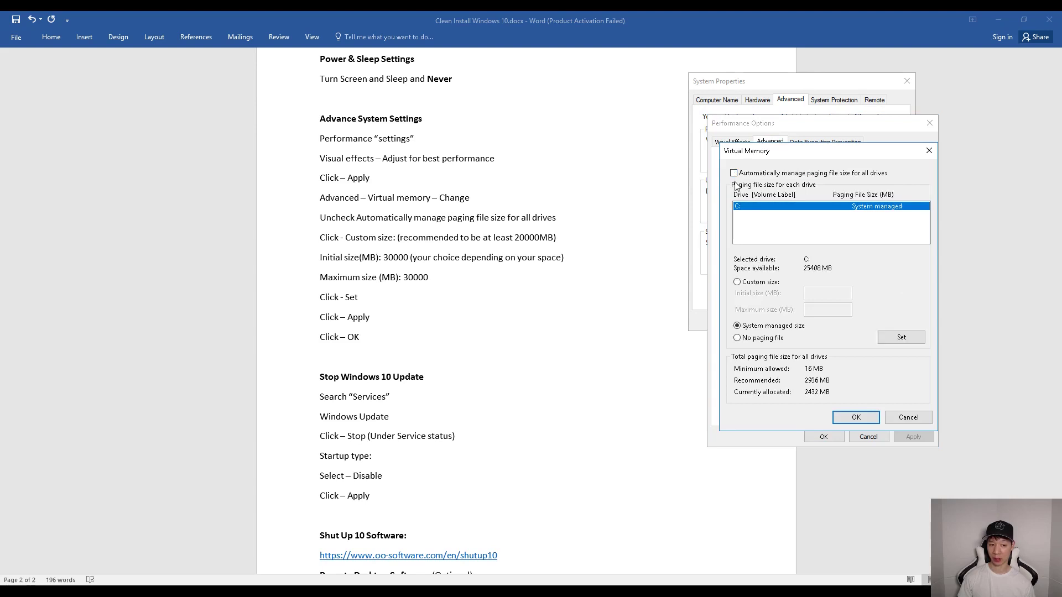
{"action": "left_click", "coordinate": [737, 282]}
{"action": "left_click", "coordinate": [820, 293]}
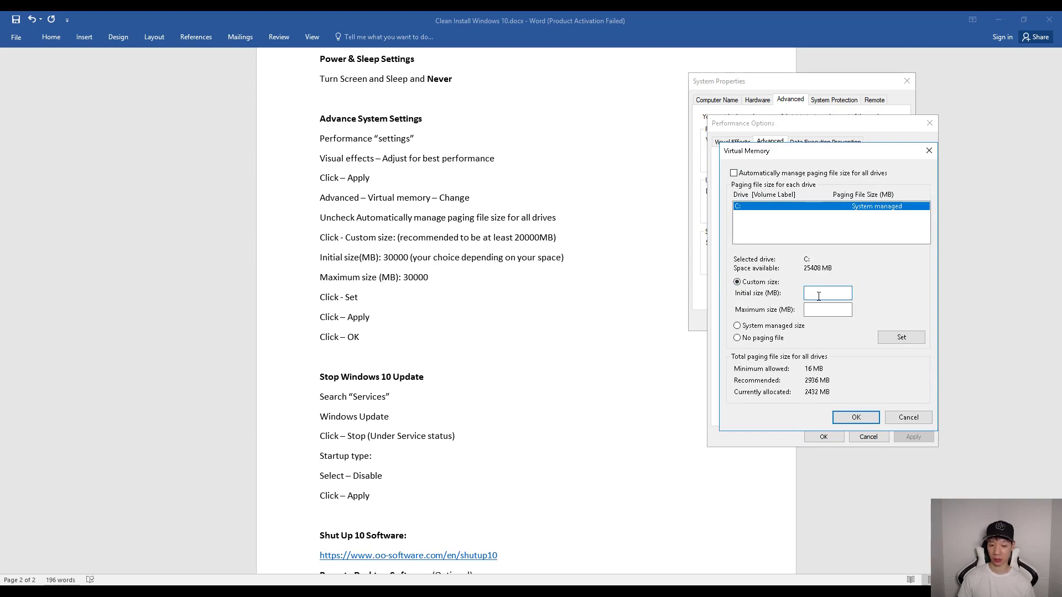
{"action": "type", "text": "30000"}
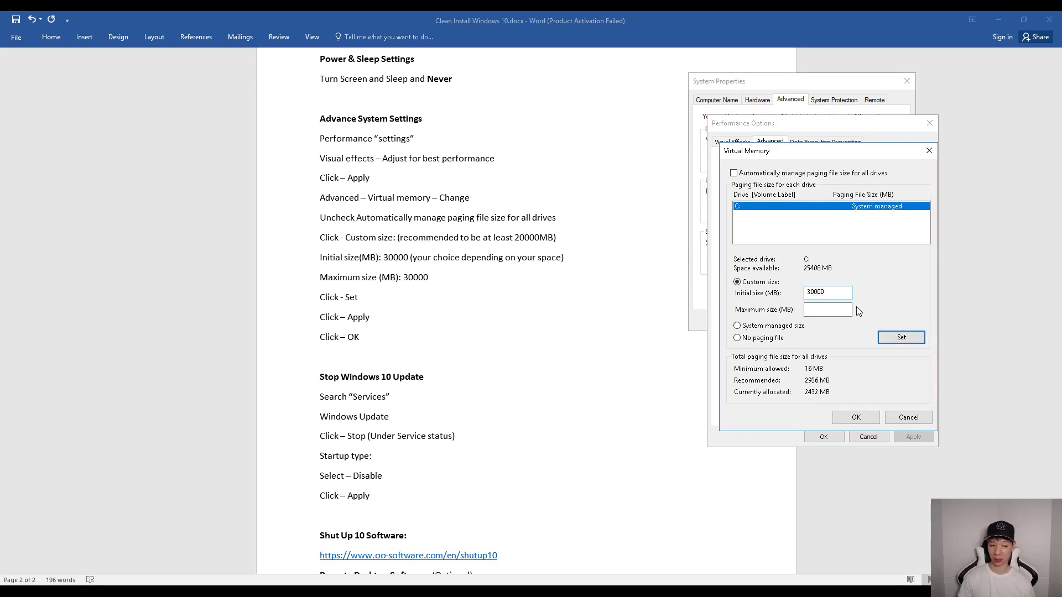
{"action": "key", "text": "Tab"}
{"action": "type", "text": "30"}
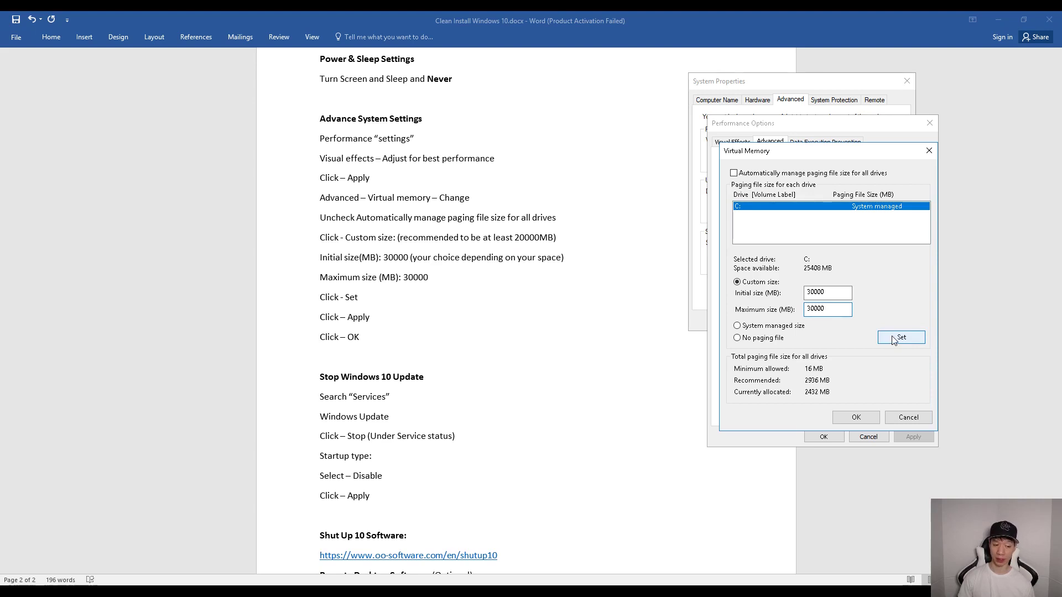
{"action": "left_click", "coordinate": [889, 422]}
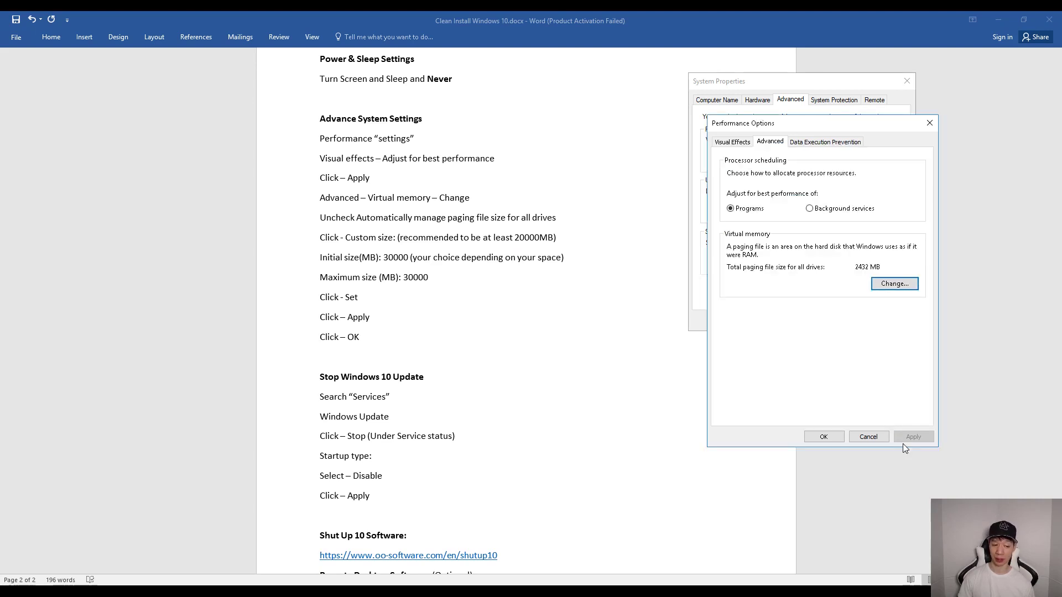
{"action": "left_click", "coordinate": [824, 437]}
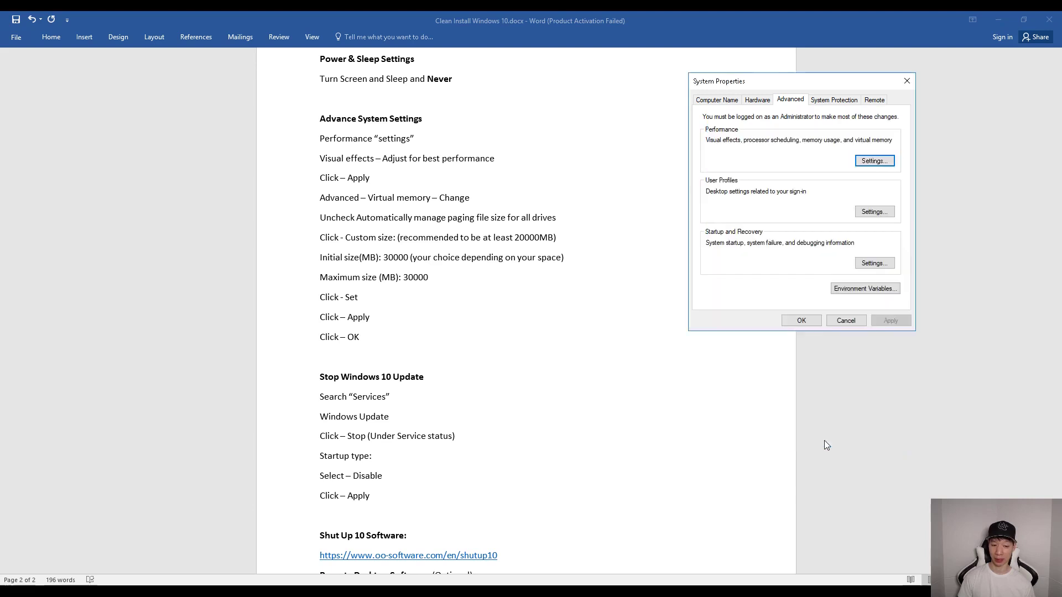
{"action": "left_click", "coordinate": [812, 322]}
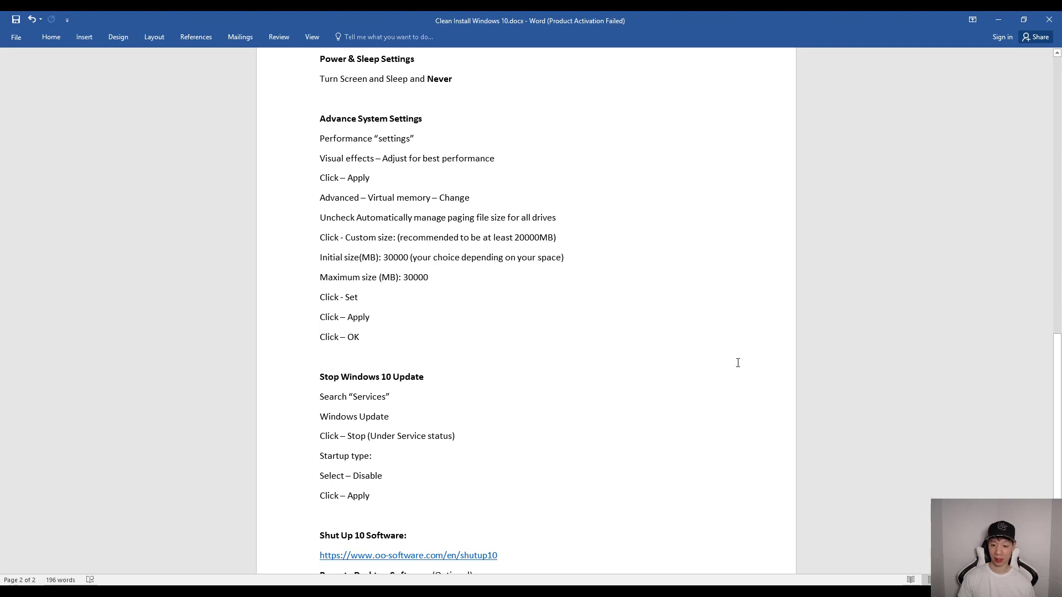
- Launch the Services console from a 'service' search
{"action": "scroll", "coordinate": [779, 370], "scroll_direction": "down", "scroll_amount": 1}
{"action": "scroll", "coordinate": [778, 373], "scroll_direction": "down", "scroll_amount": 1}
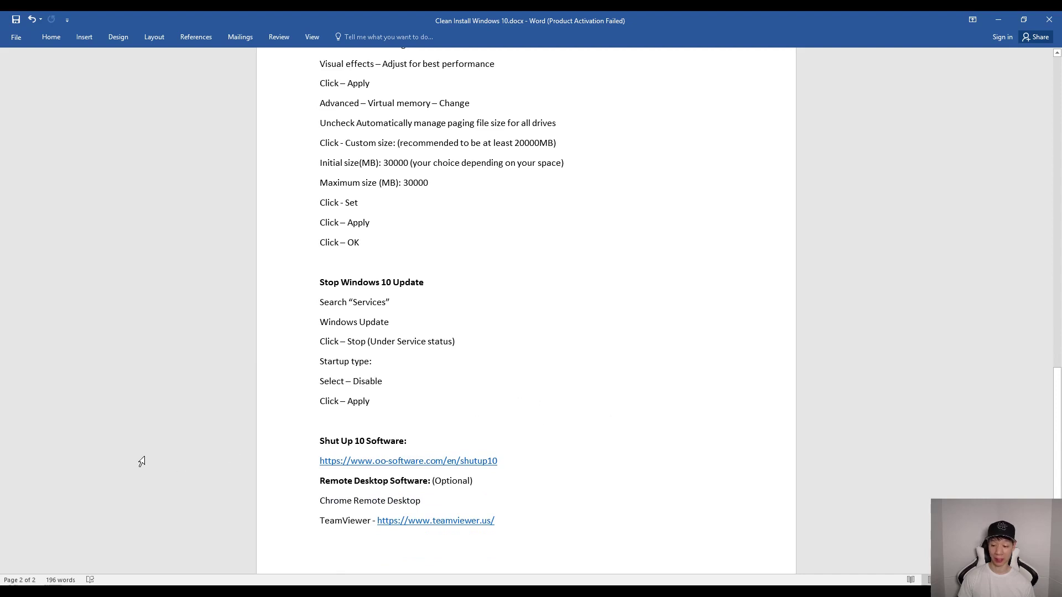
{"action": "left_click", "coordinate": [81, 573]}
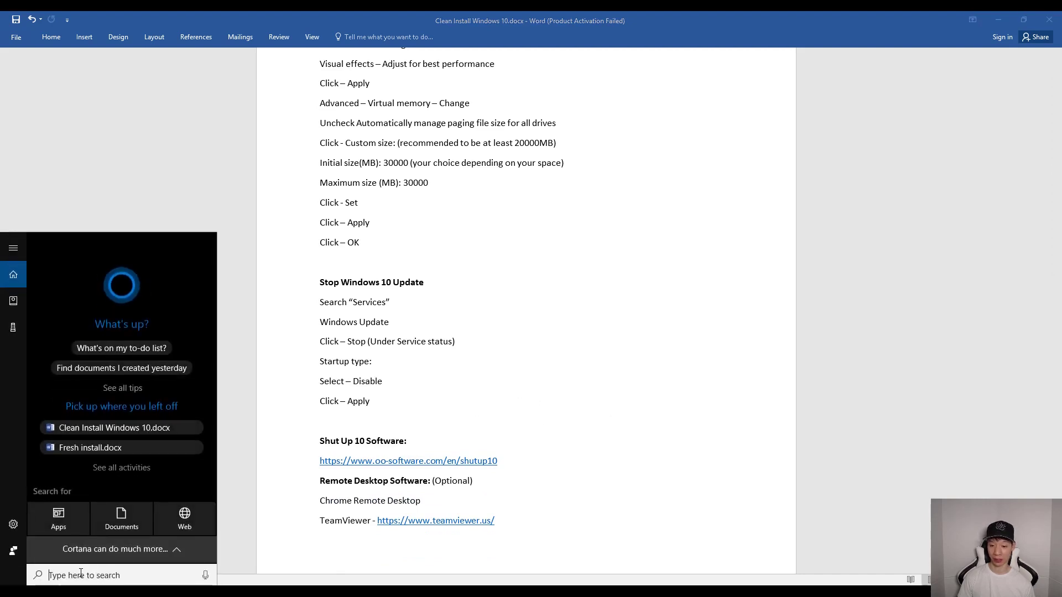
{"action": "type", "text": "service"}
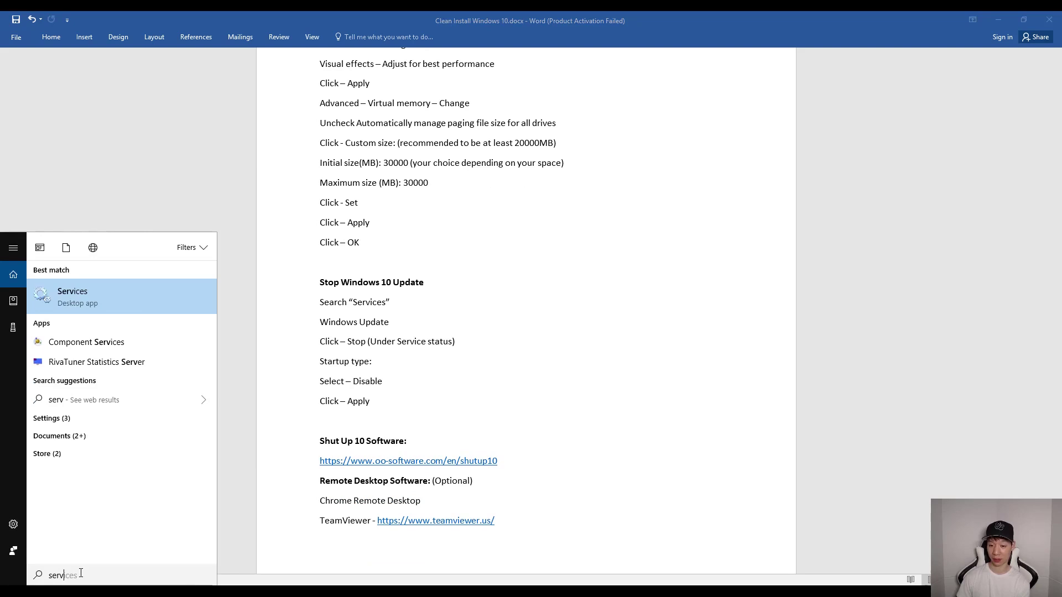
{"action": "left_click", "coordinate": [110, 308]}
- Select the Windows Update service and bring up its context menu
{"action": "scroll", "coordinate": [909, 274], "scroll_direction": "down", "scroll_amount": 20}
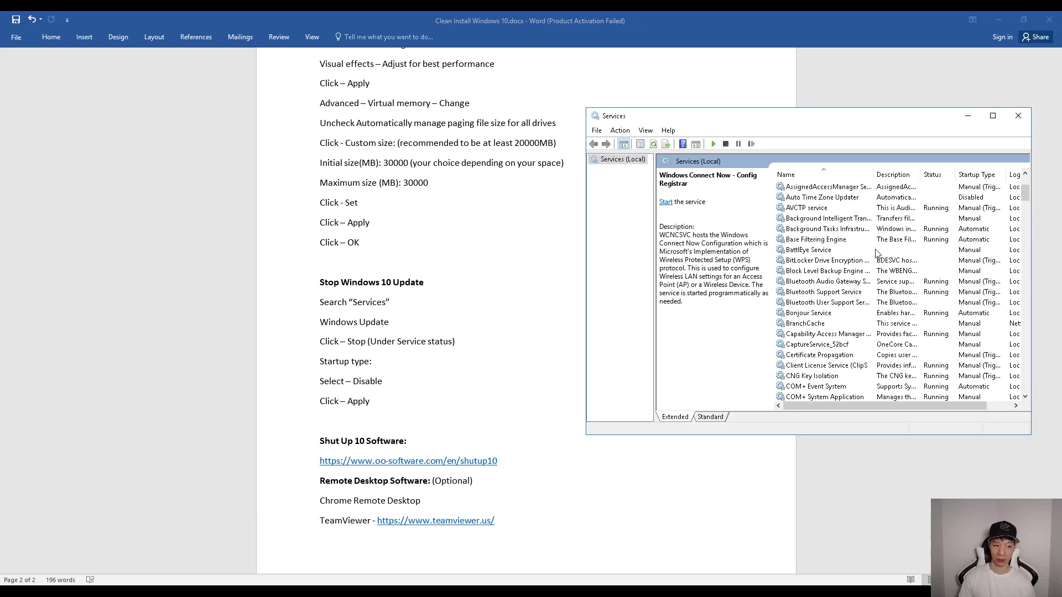
{"action": "scroll", "coordinate": [879, 250], "scroll_direction": "down", "scroll_amount": 20}
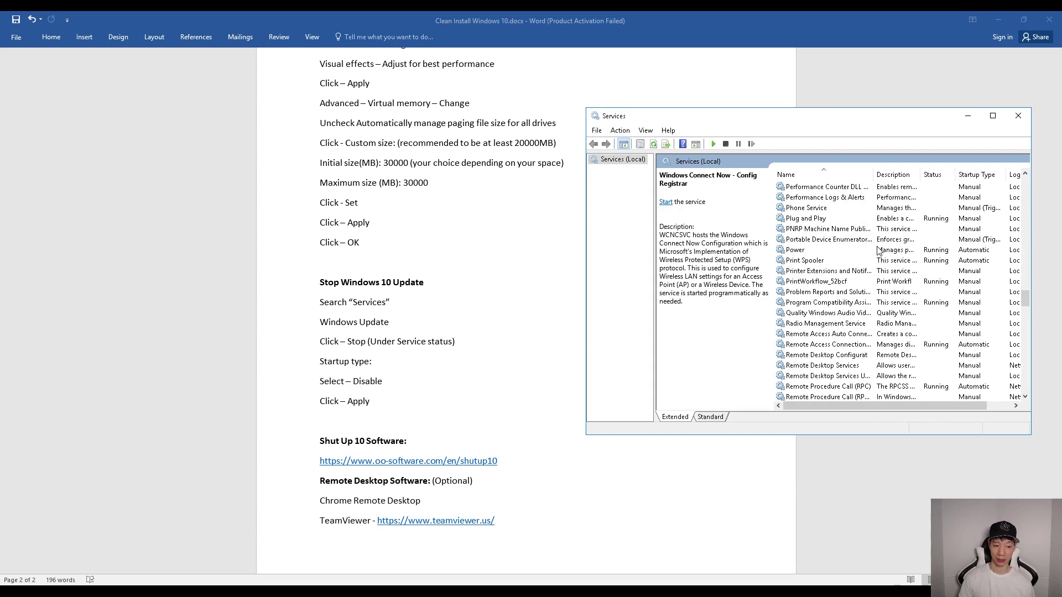
{"action": "scroll", "coordinate": [879, 250], "scroll_direction": "down", "scroll_amount": 3}
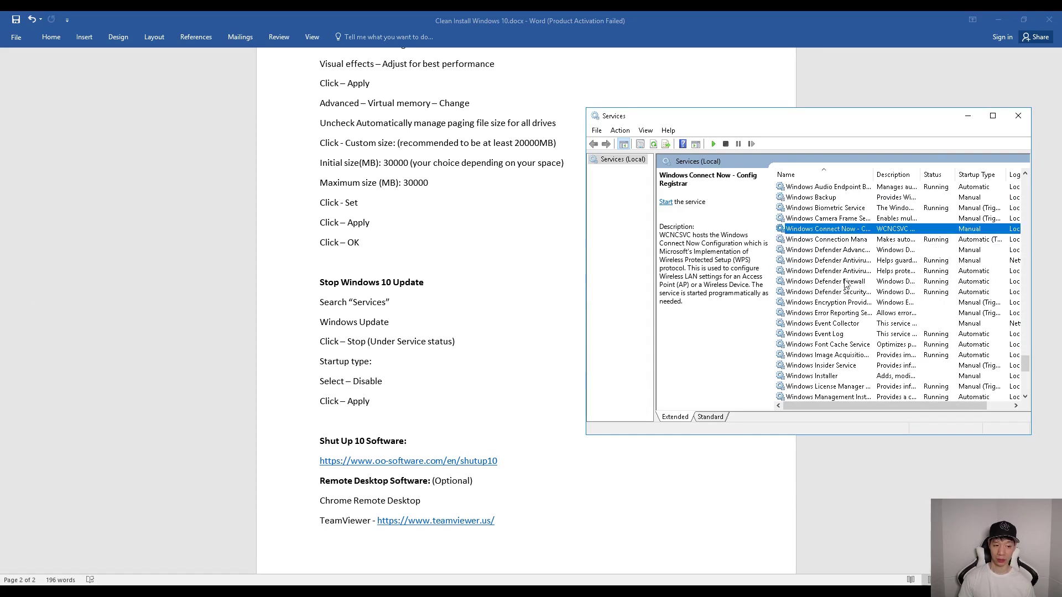
{"action": "scroll", "coordinate": [845, 285], "scroll_direction": "down", "scroll_amount": 4}
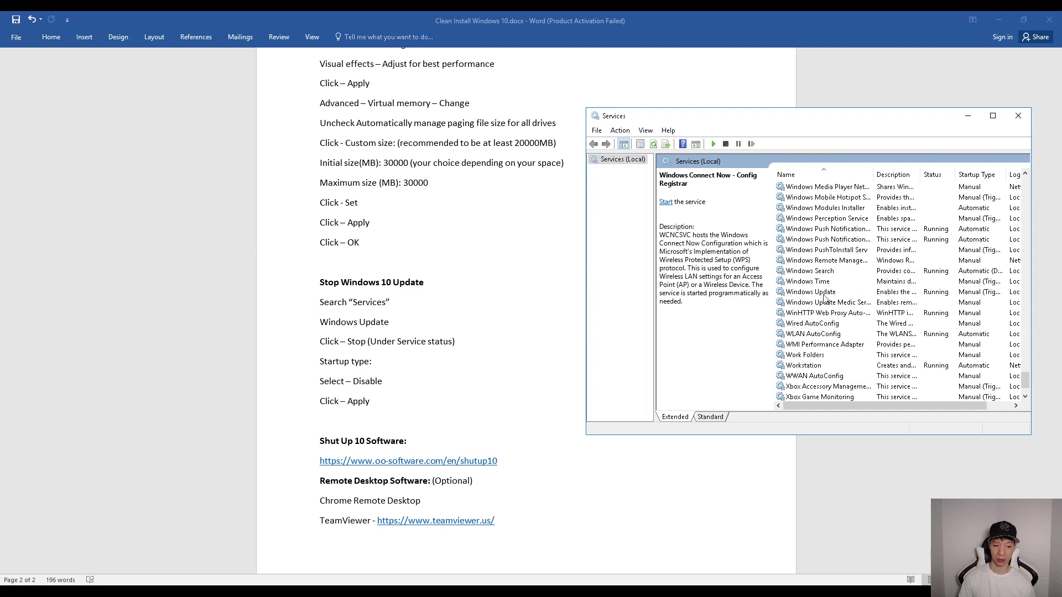
{"action": "left_click", "coordinate": [826, 293]}
{"action": "right_click", "coordinate": [826, 293]}
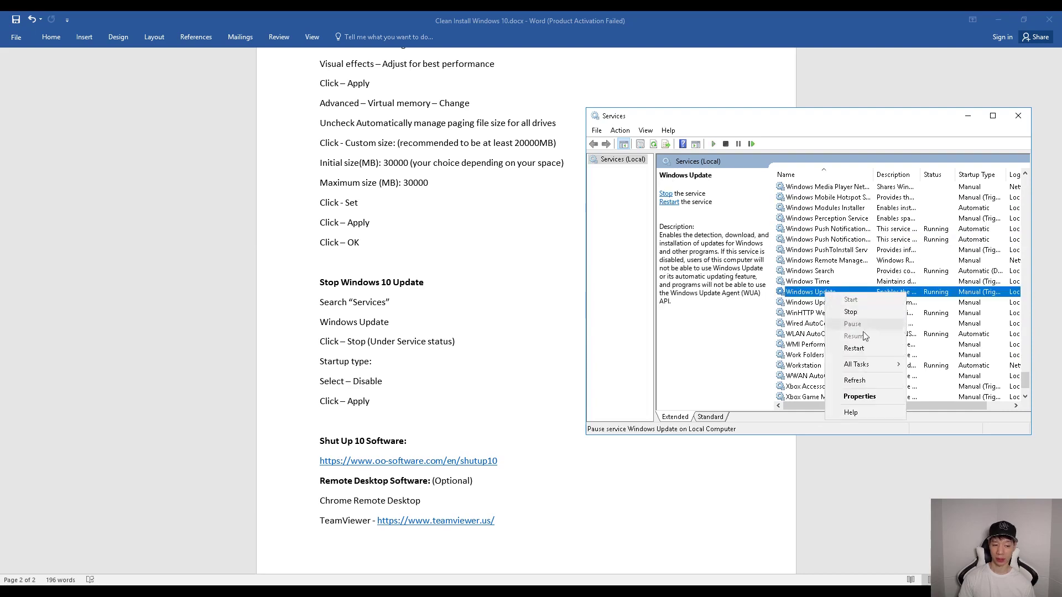
- Stop Windows Update, set its startup type to Disabled, apply, and close Services
{"action": "left_click", "coordinate": [861, 395]}
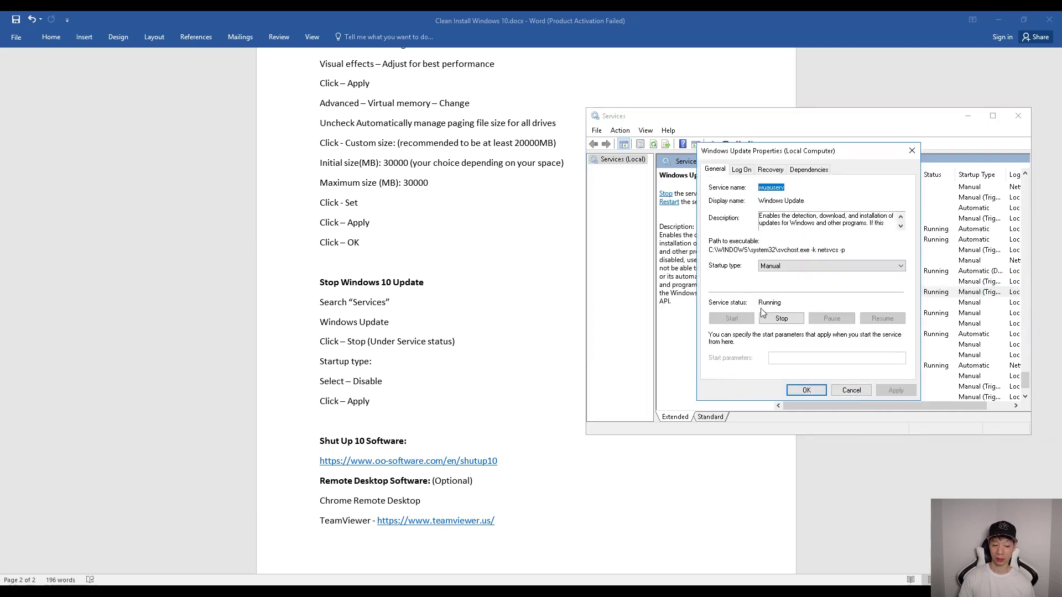
{"action": "left_click", "coordinate": [786, 318]}
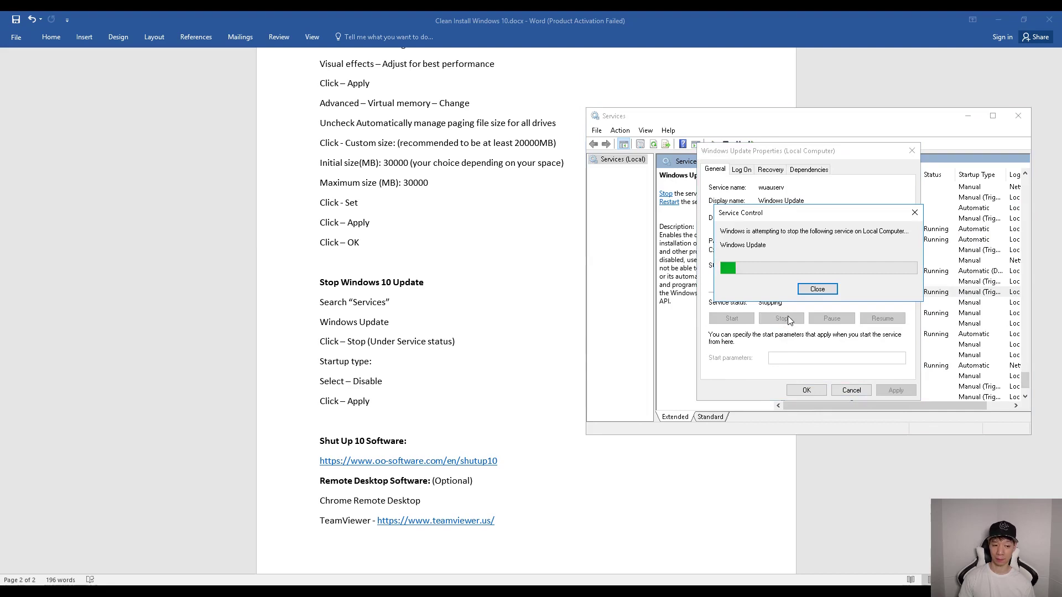
{"action": "left_click", "coordinate": [802, 266]}
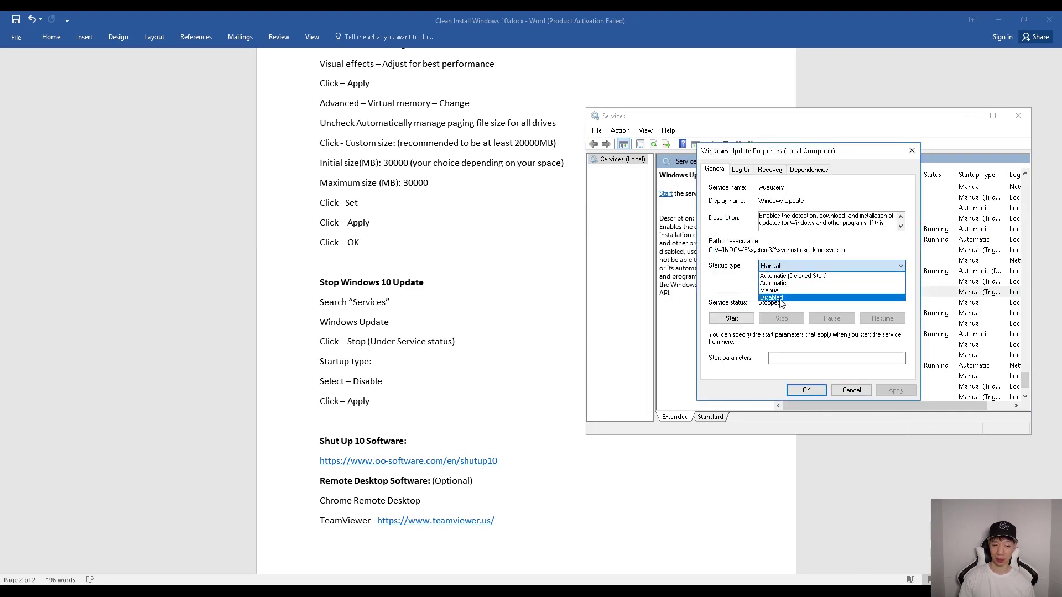
{"action": "left_click", "coordinate": [772, 298]}
{"action": "left_click", "coordinate": [896, 391]}
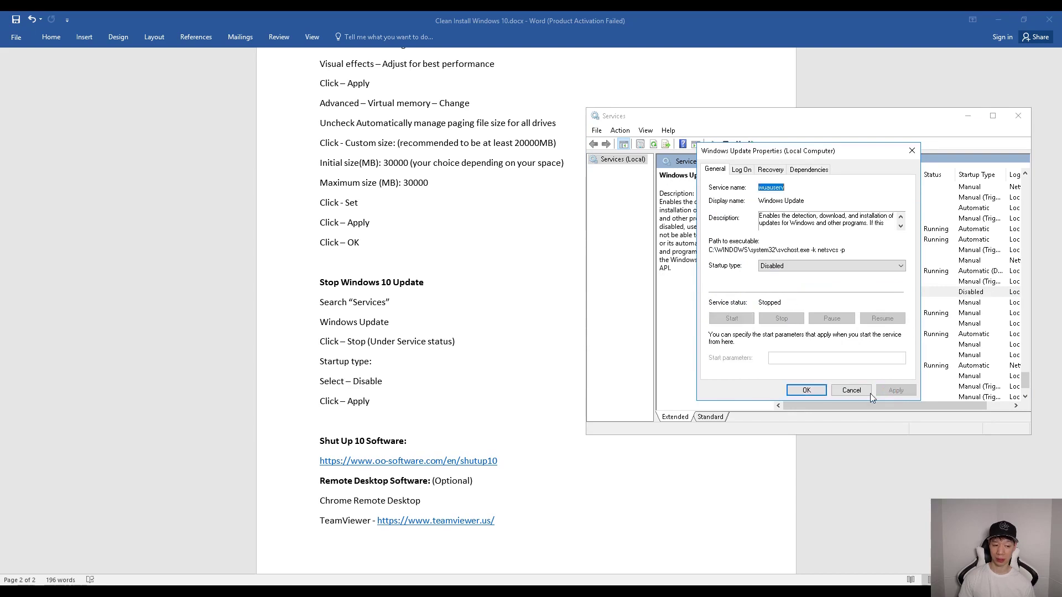
{"action": "left_click", "coordinate": [806, 391]}
{"action": "left_click", "coordinate": [1018, 115]}
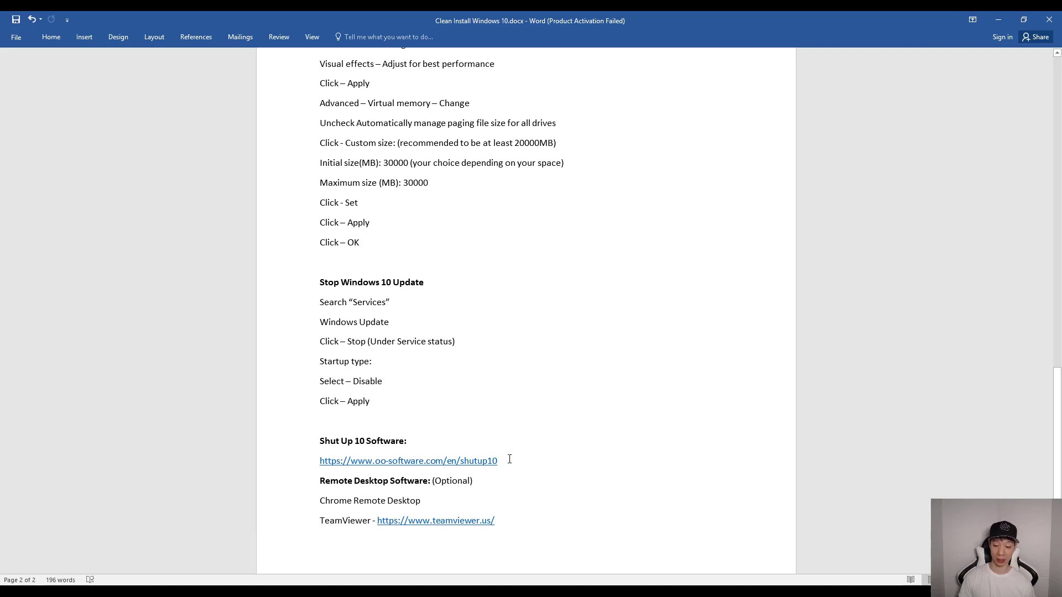
- Open the O&O ShutUp10 download page from the notes' link and return to Word
{"action": "left_click", "coordinate": [407, 463], "text": "ctrl"}
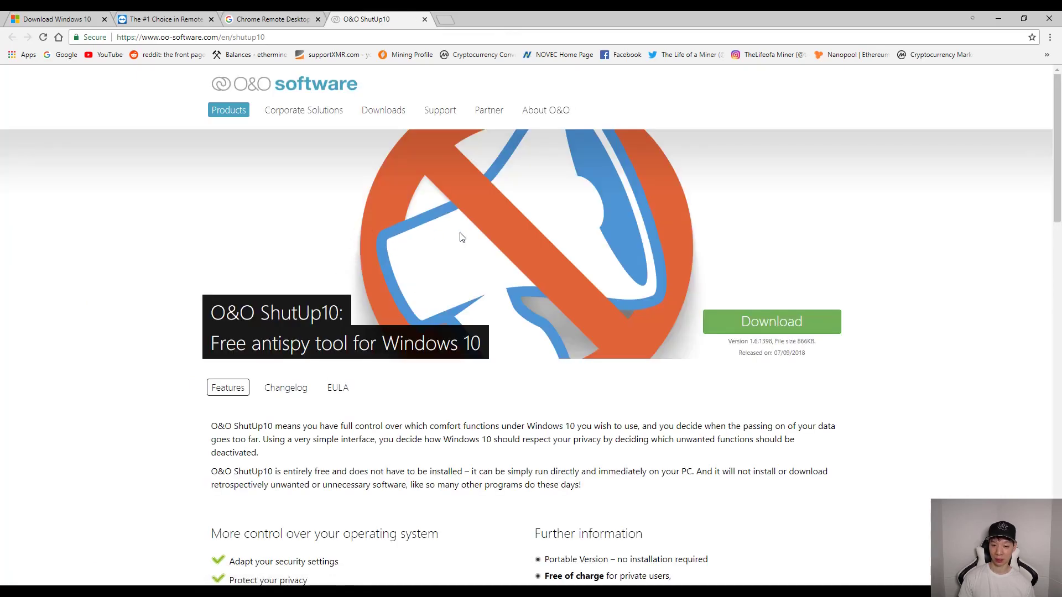
{"action": "scroll", "coordinate": [583, 231], "scroll_direction": "down", "scroll_amount": 2}
{"action": "scroll", "coordinate": [583, 228], "scroll_direction": "up", "scroll_amount": 2}
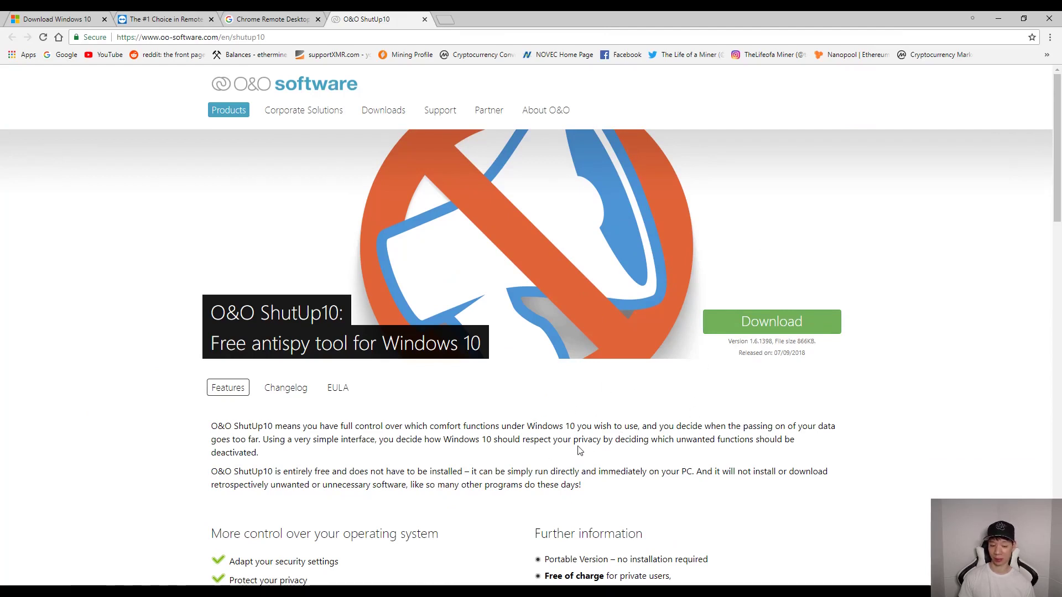
{"action": "key", "text": "alt+Tab"}
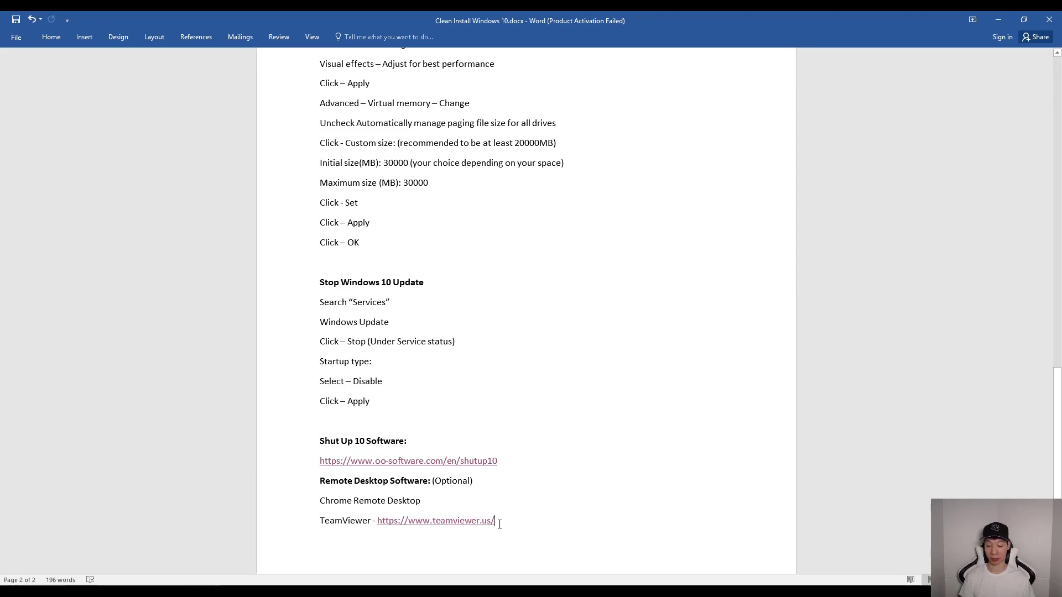
- Follow the teamviewer.us link in the Word checklist to load the TeamViewer home page in Chrome
{"action": "left_click", "coordinate": [471, 519], "text": "ctrl"}
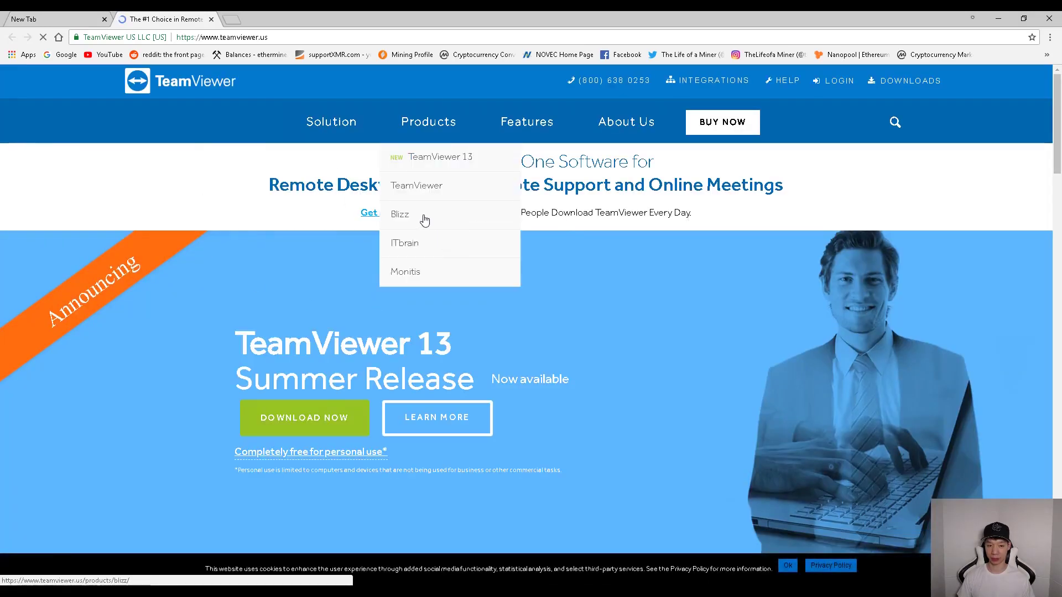